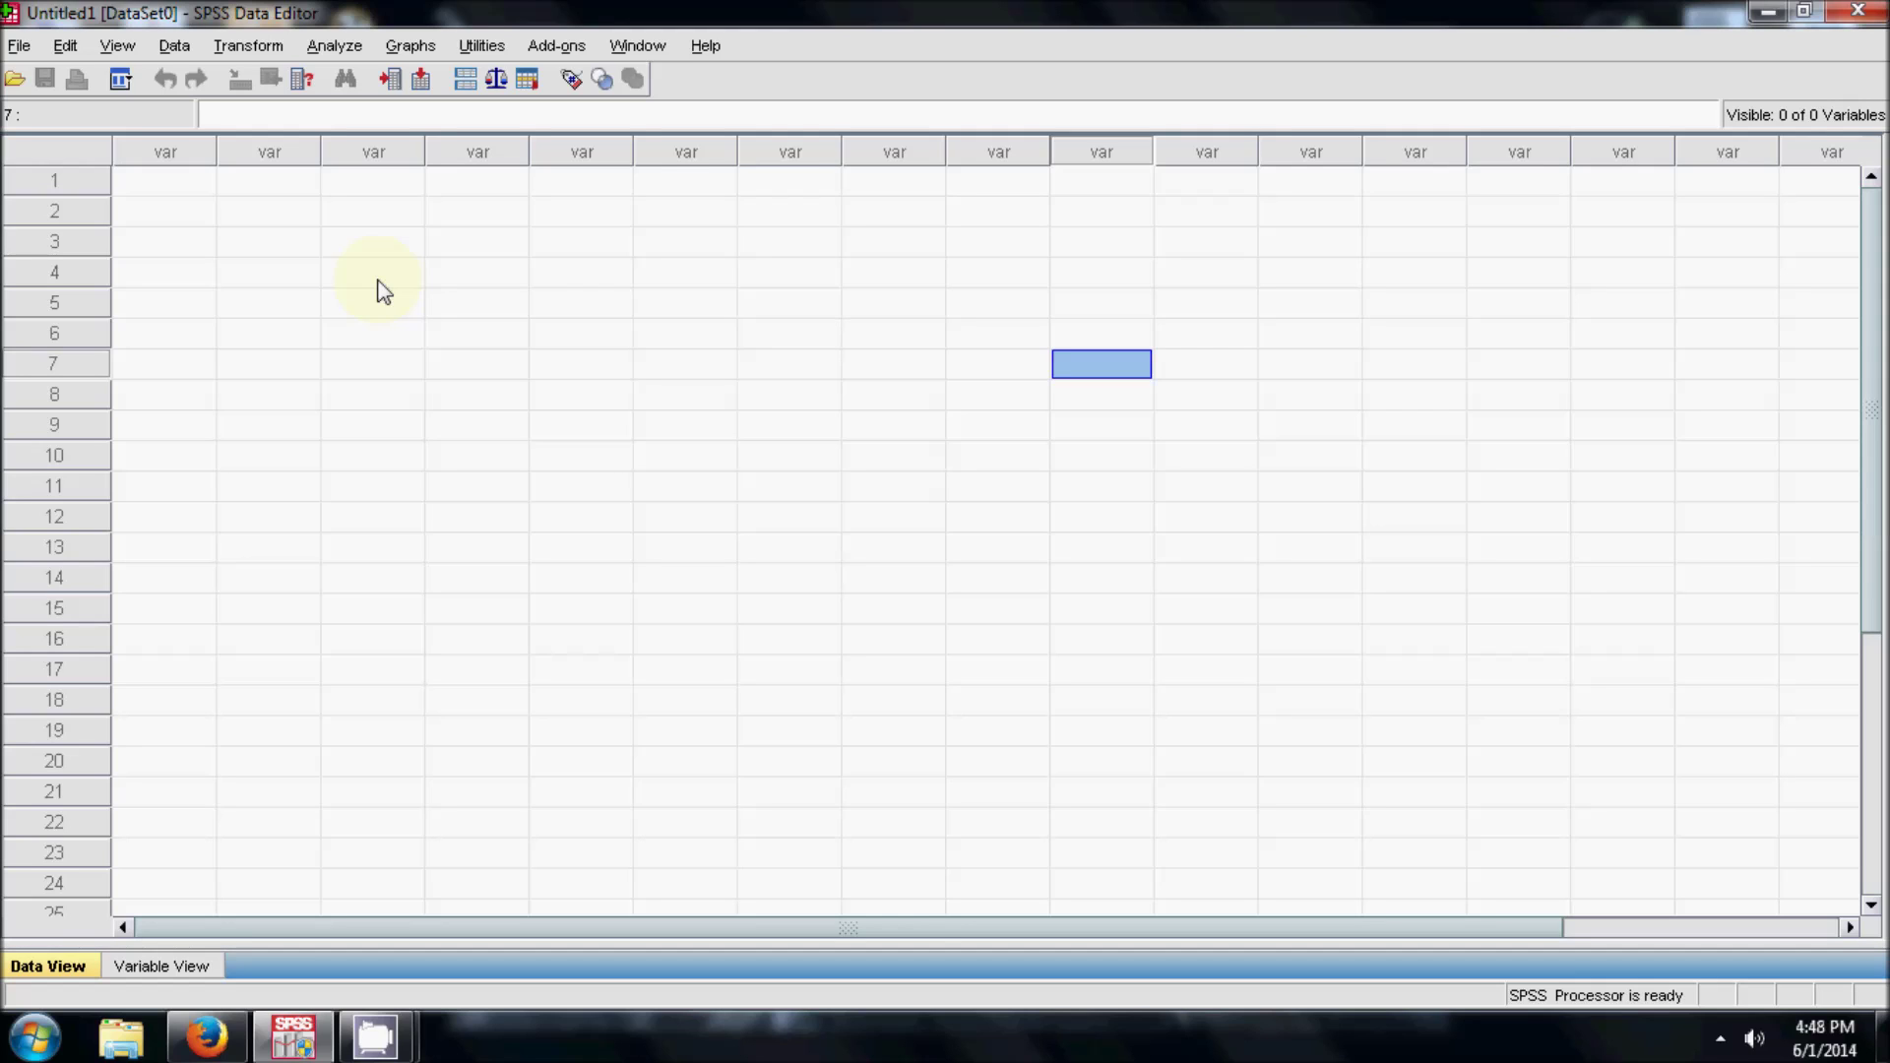
pyautogui.click(380, 278)
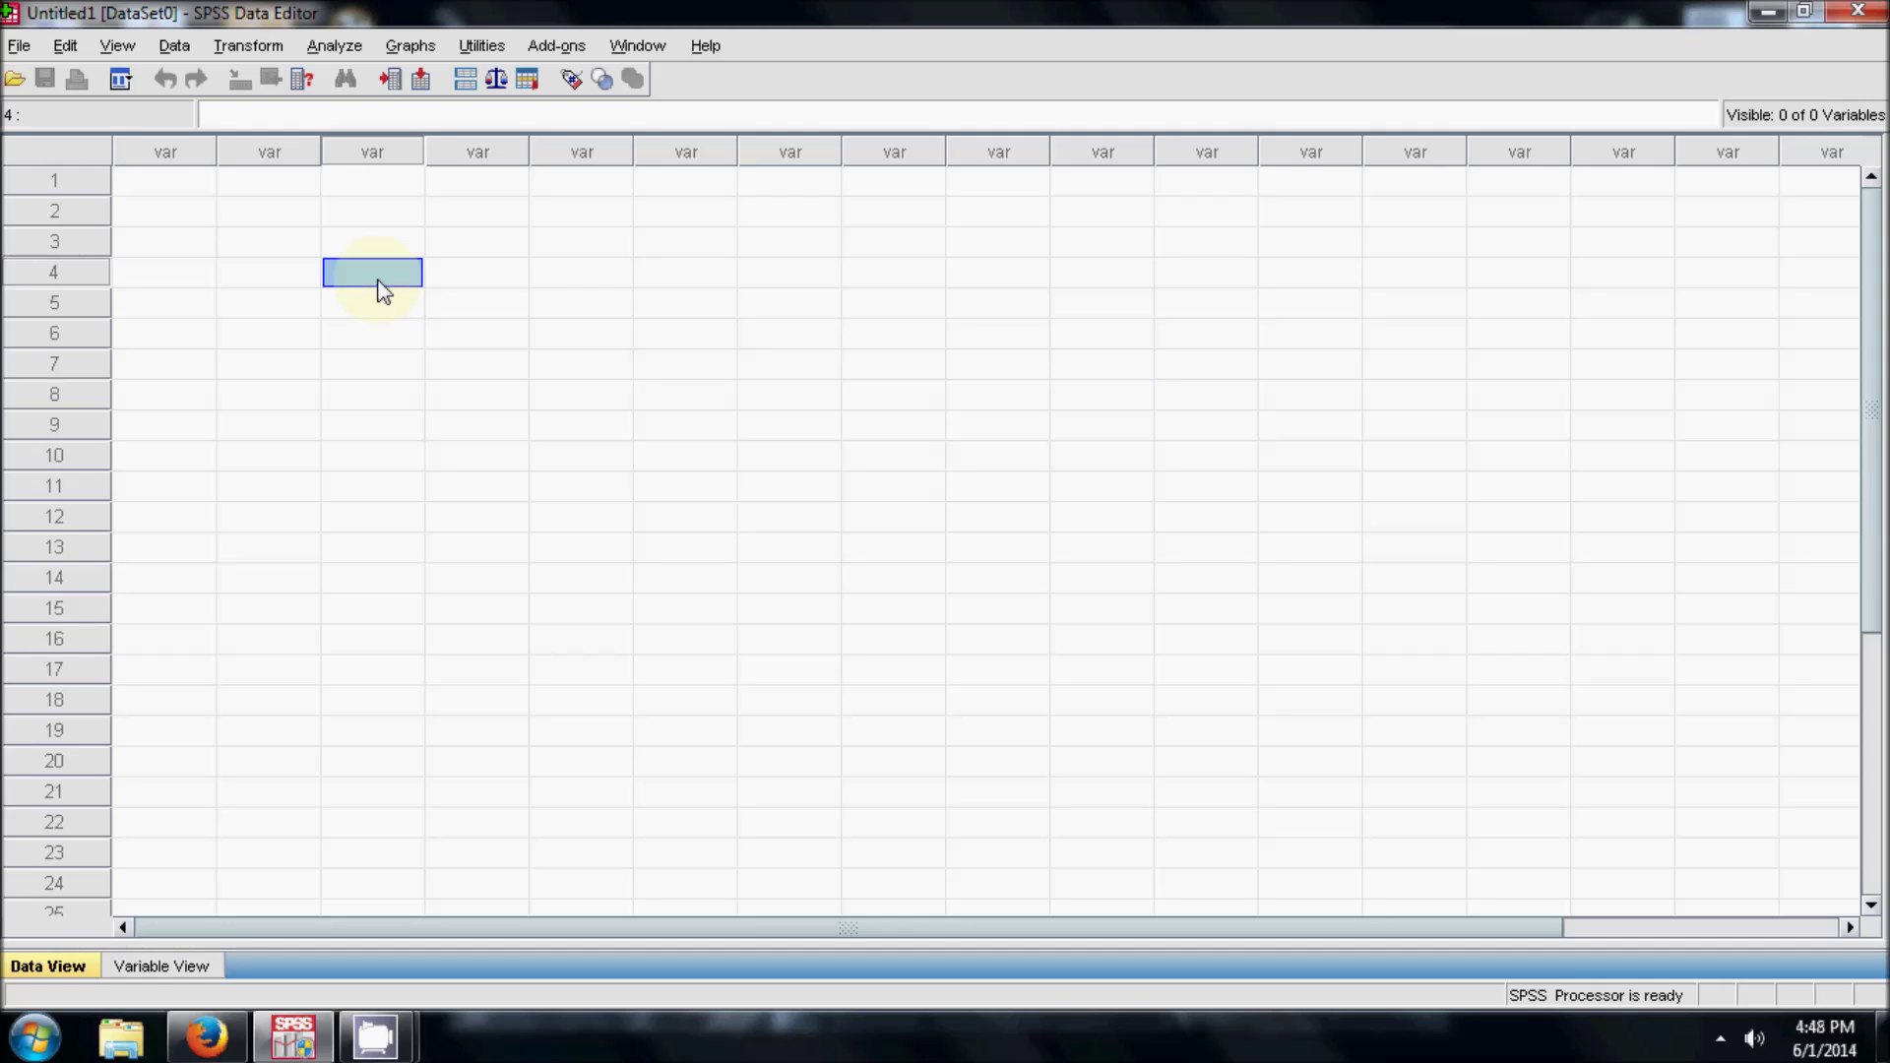
pyautogui.click(159, 181)
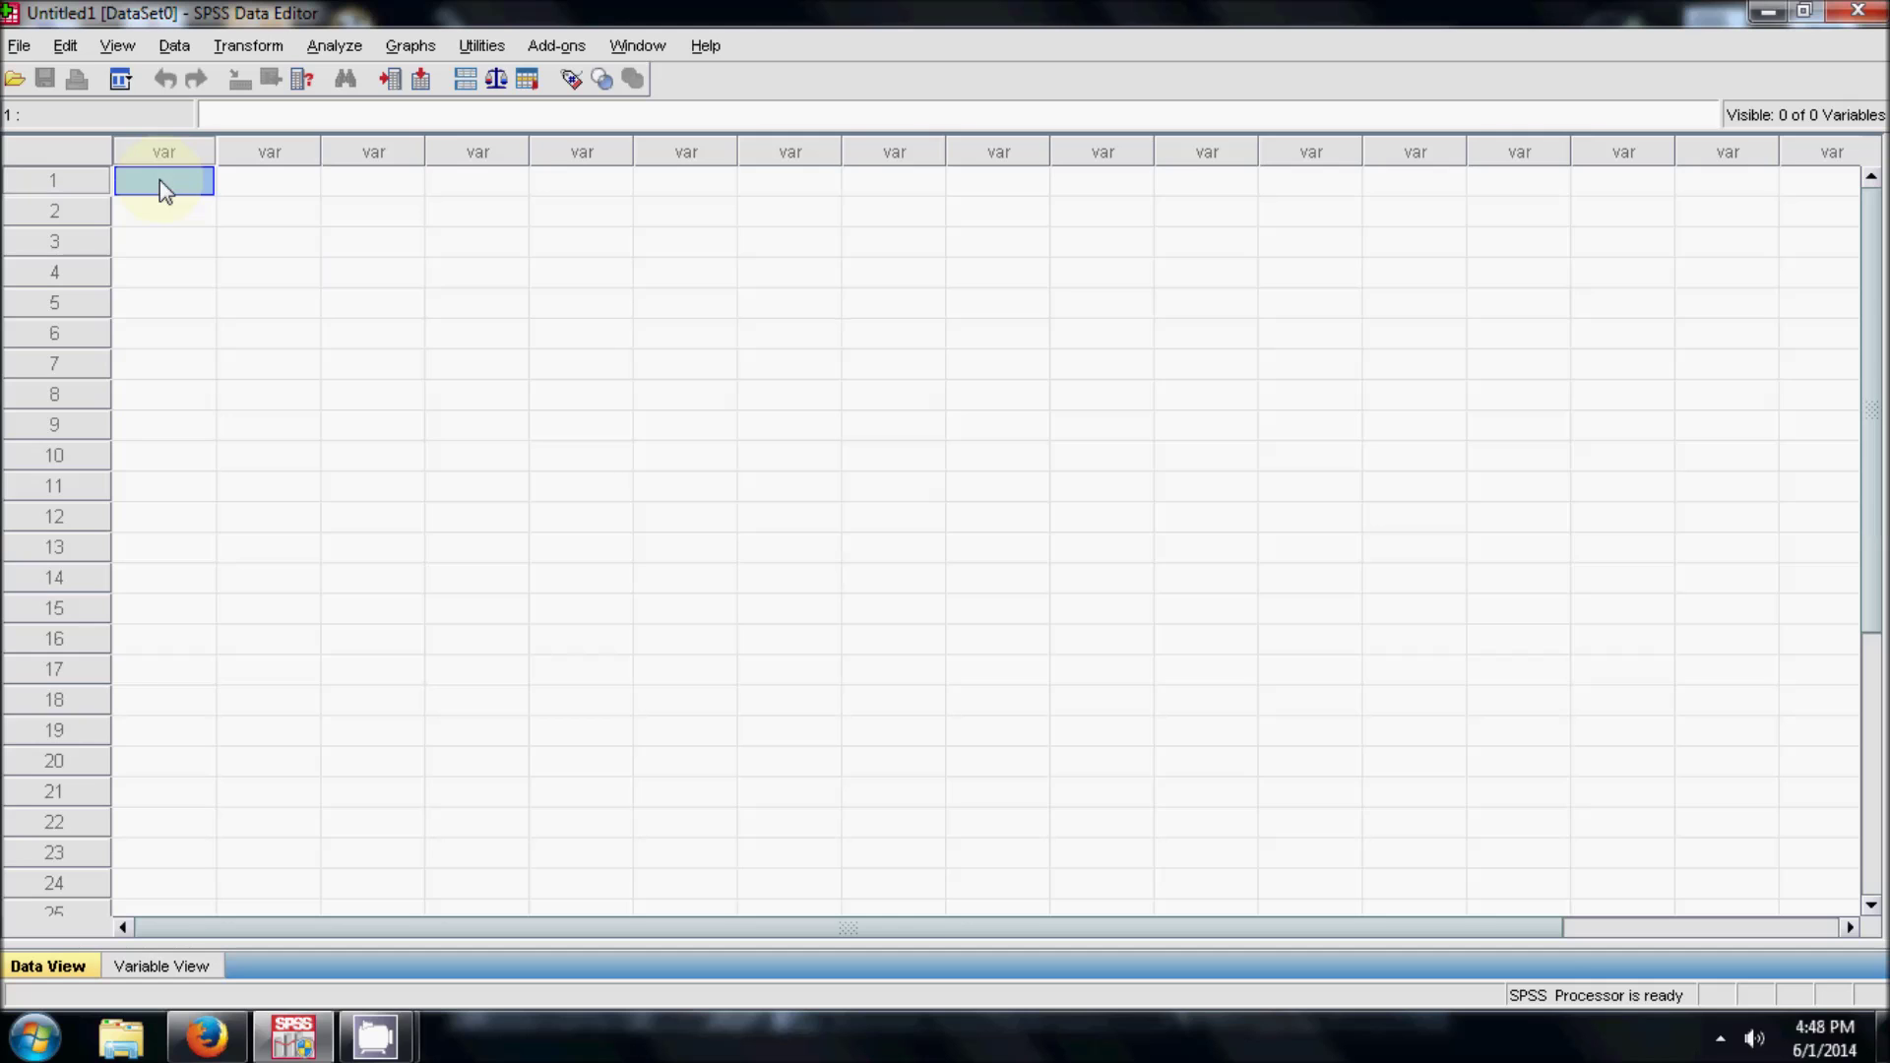
# Open the data file Book1.csv from the Training folder, with all file types listed.
pyautogui.click(18, 47)
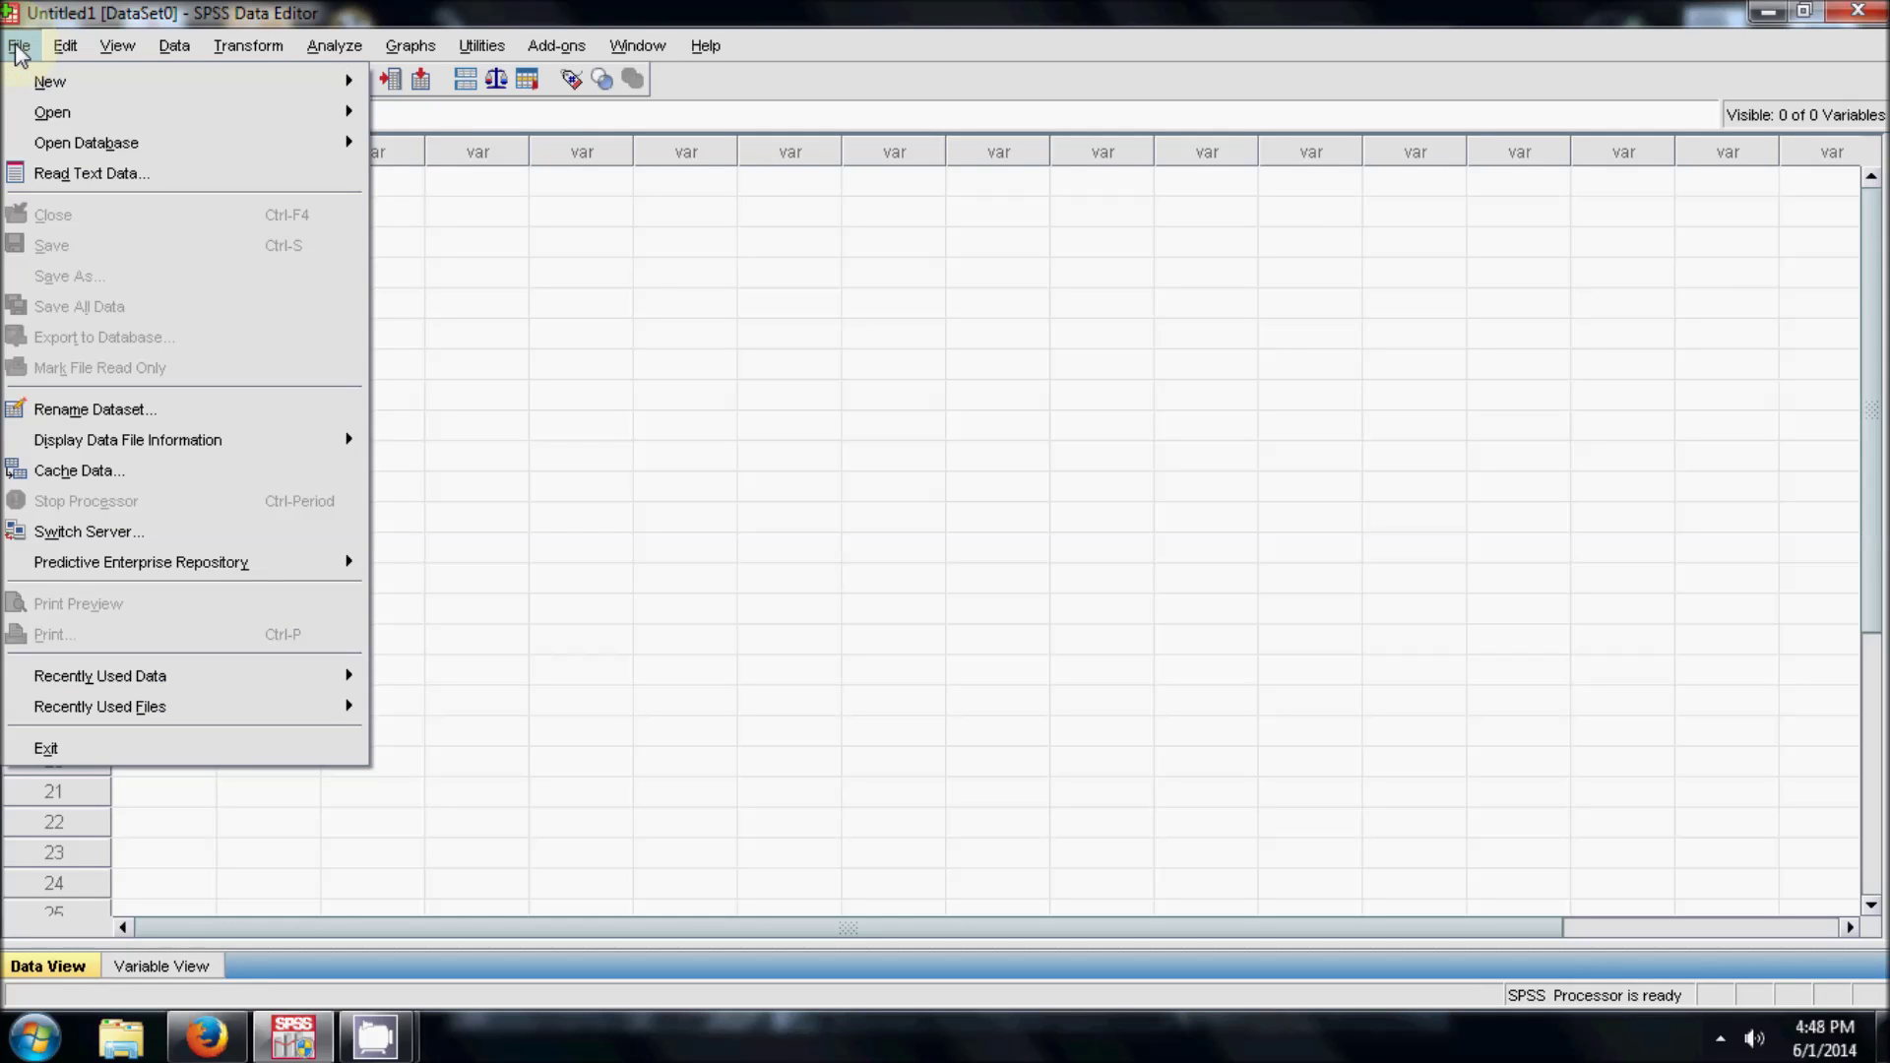
pyautogui.moveTo(51, 115)
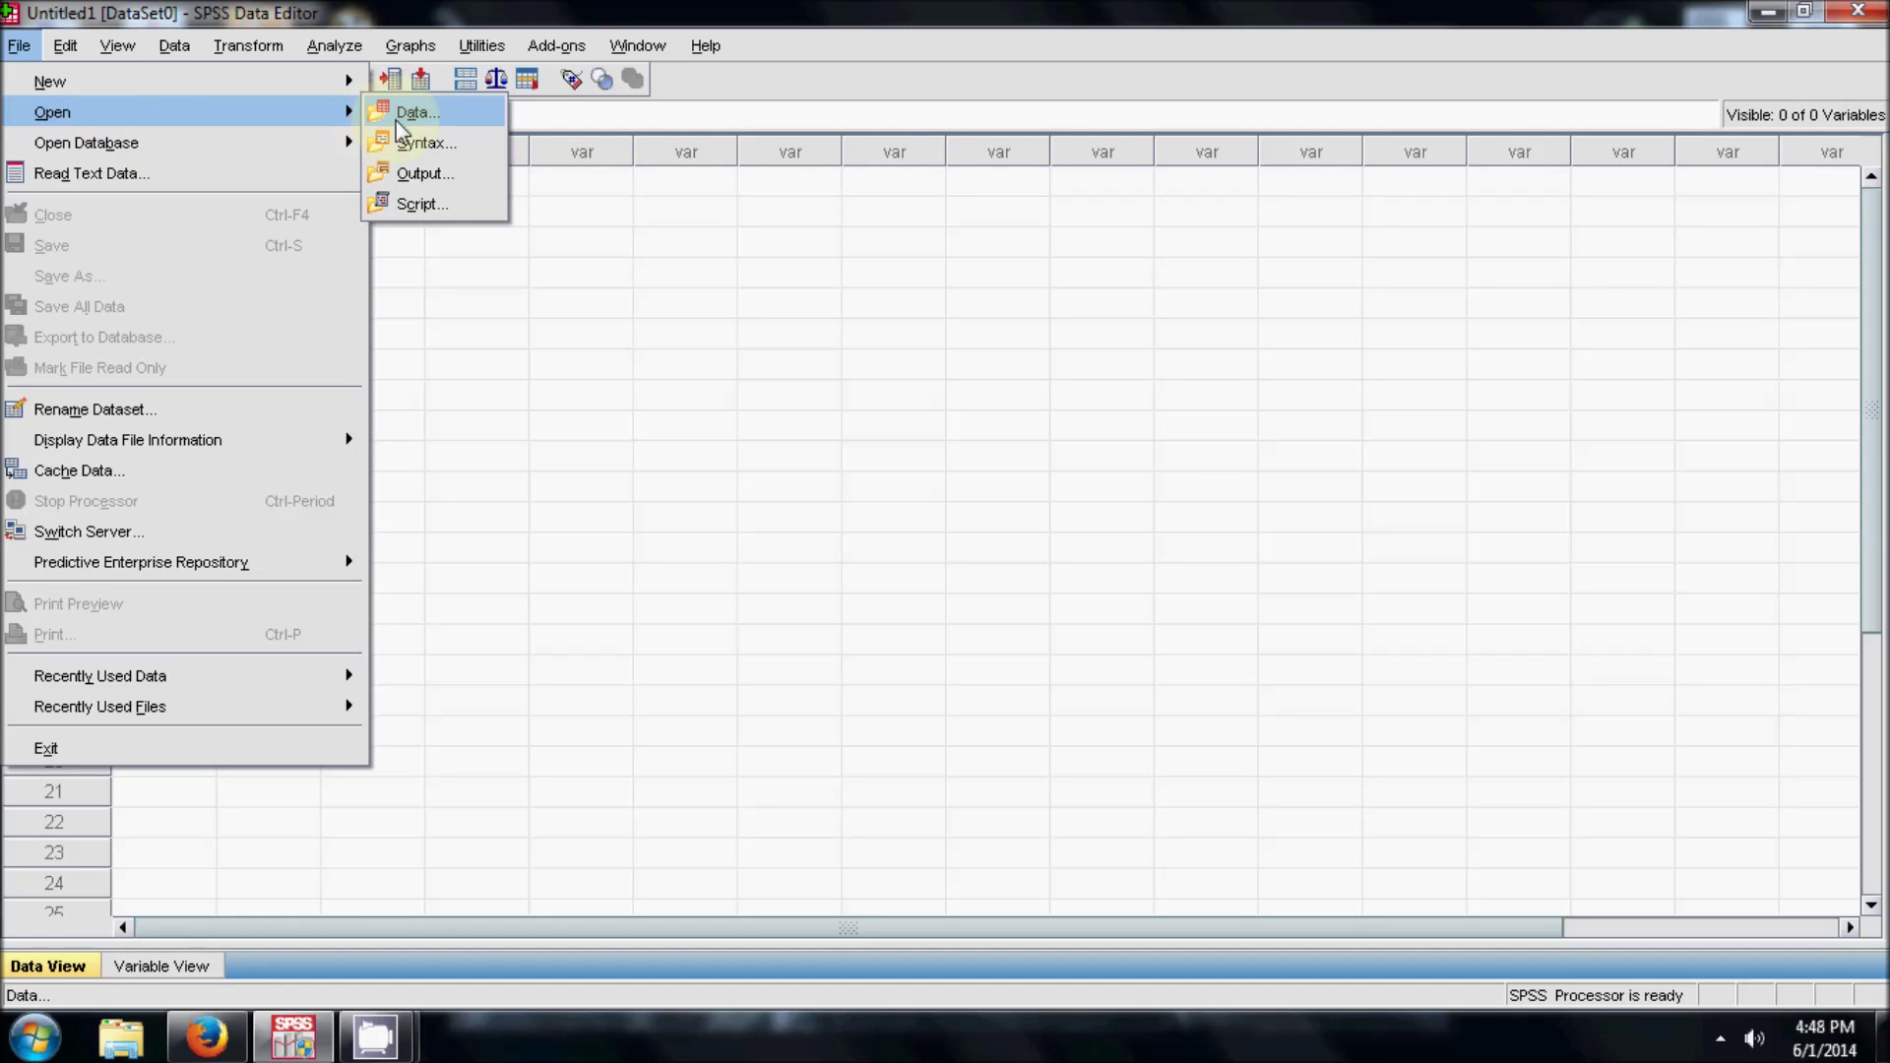
pyautogui.click(422, 116)
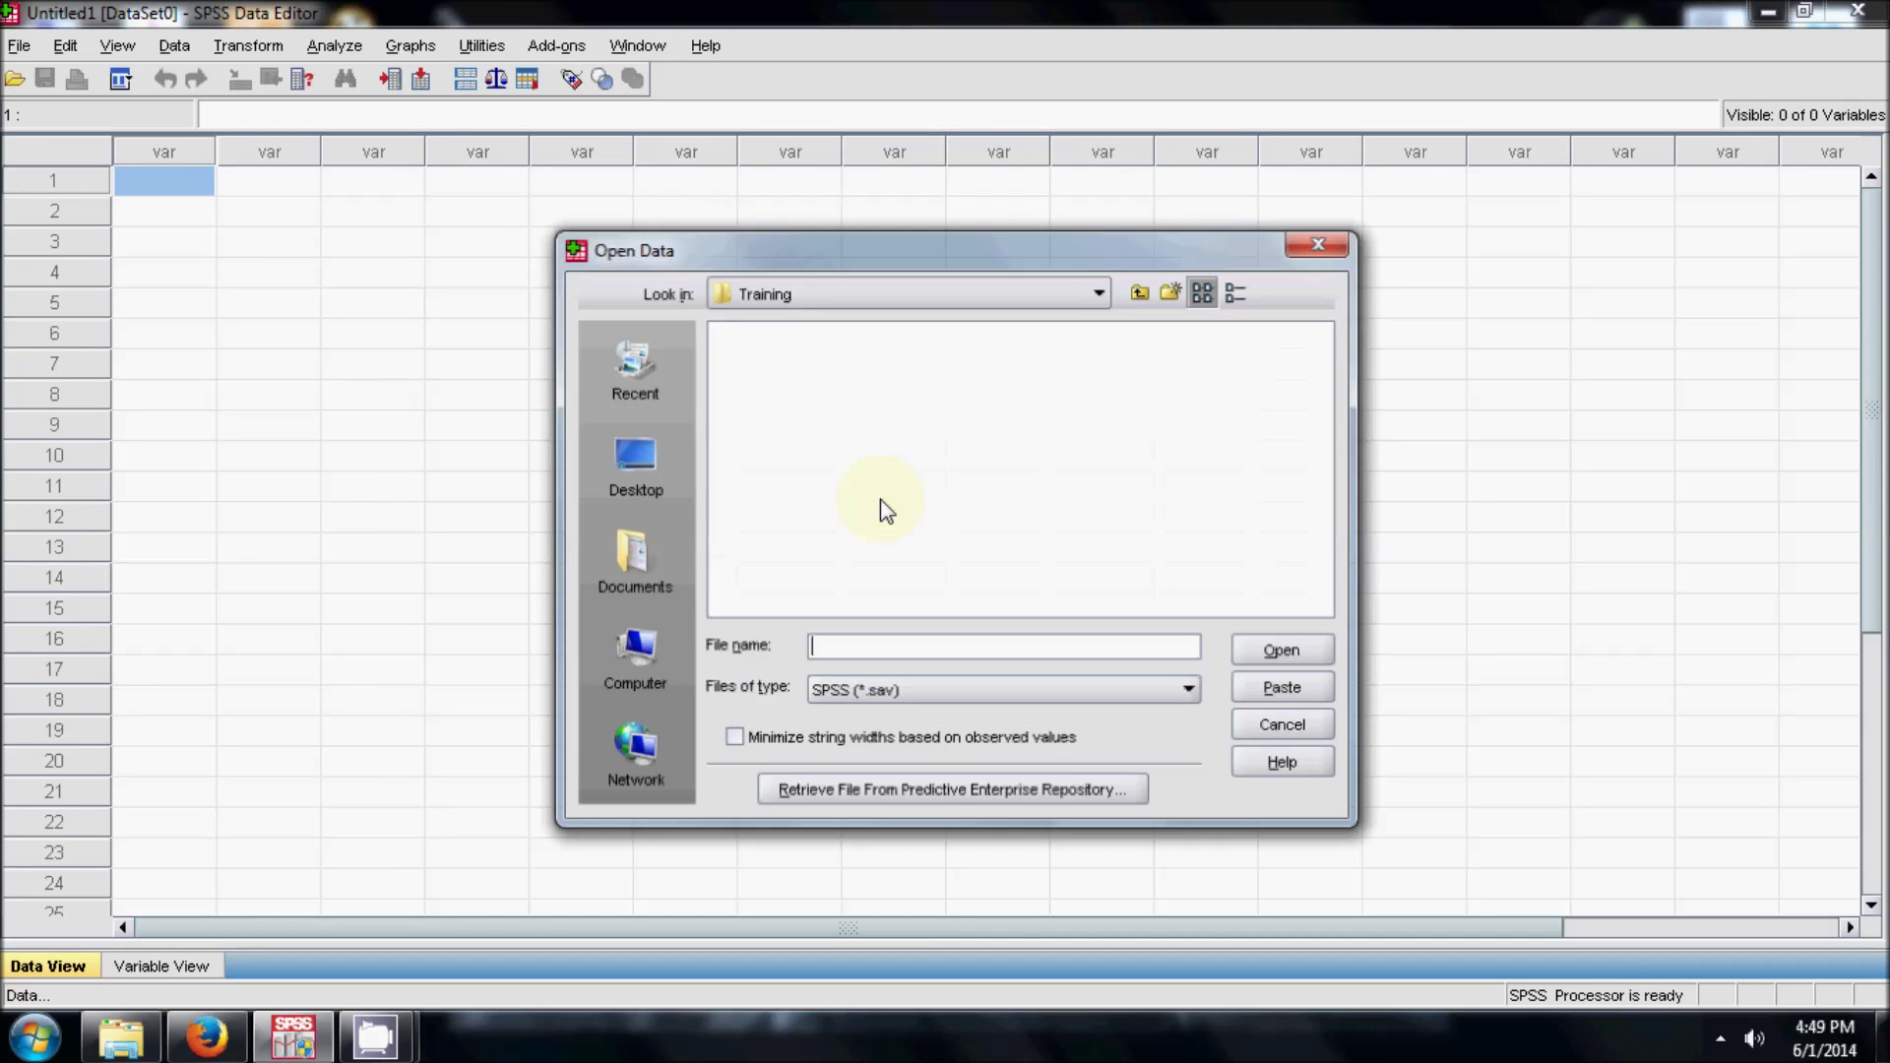
pyautogui.click(955, 692)
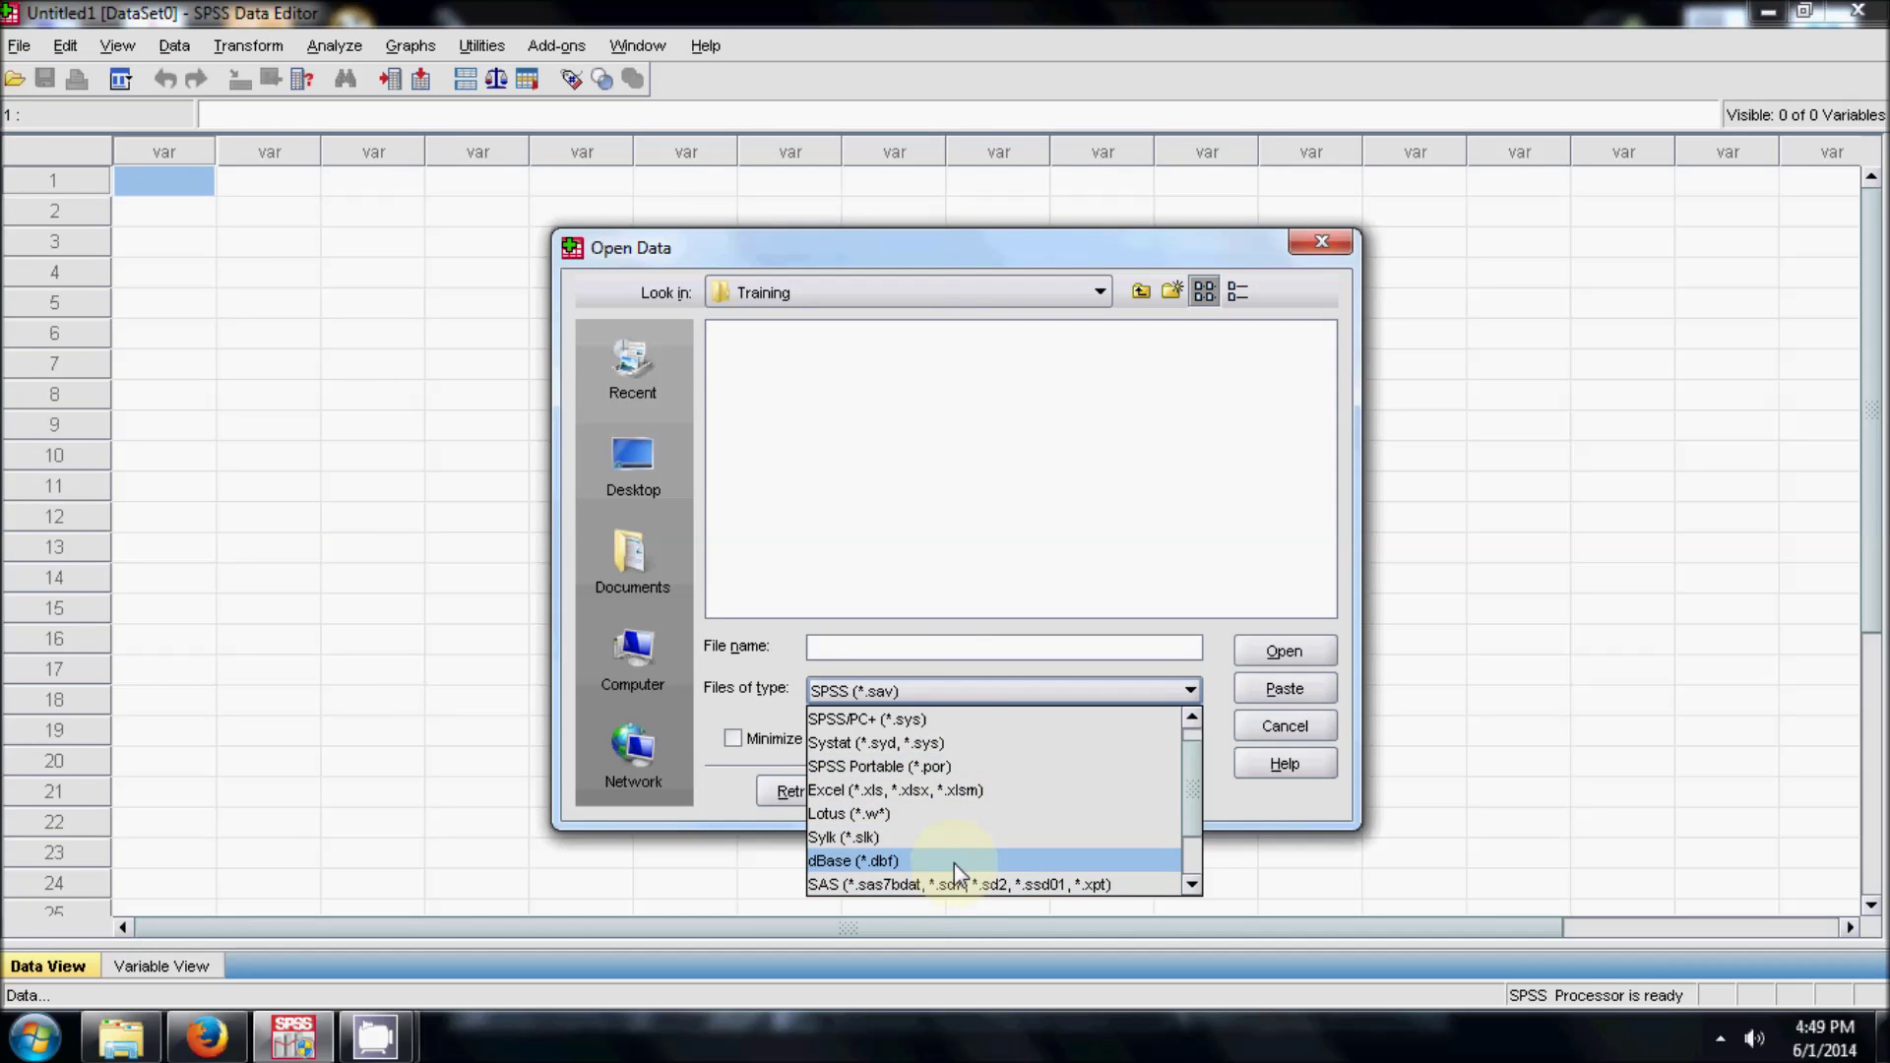
pyautogui.click(960, 793)
pyautogui.click(975, 691)
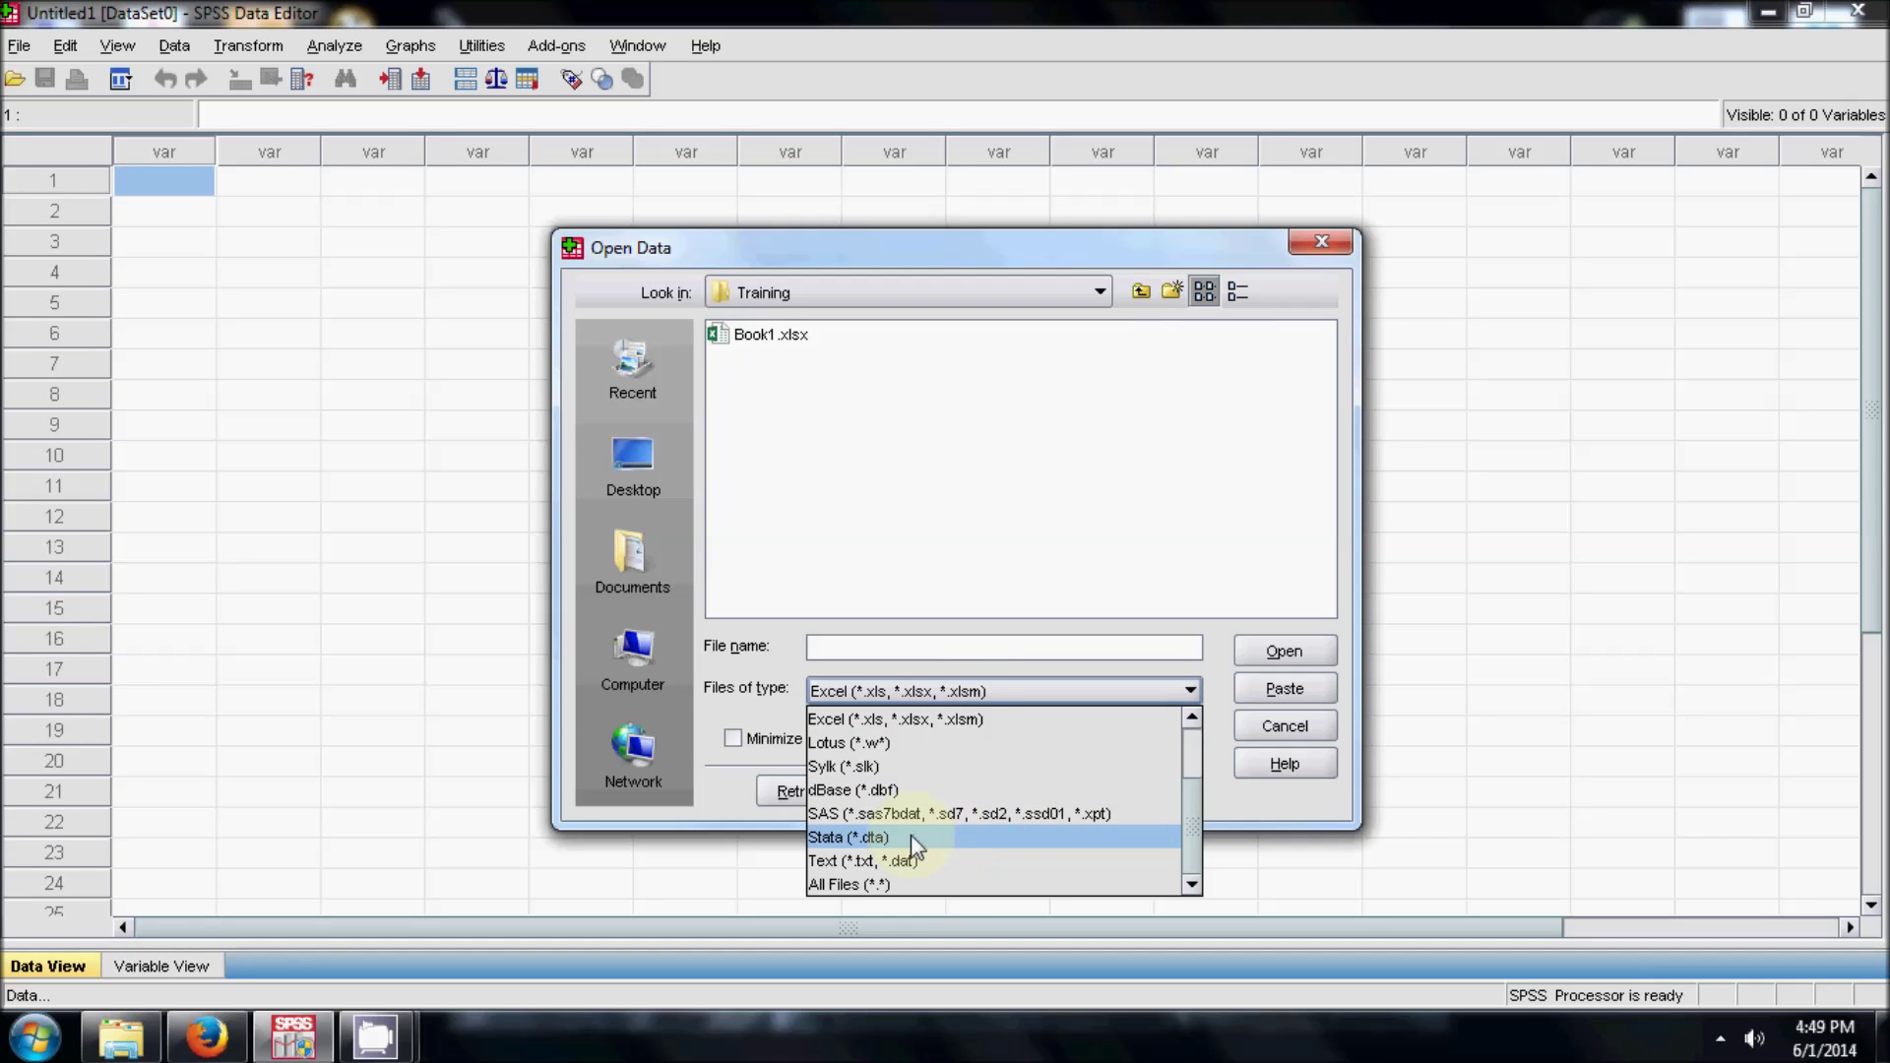
pyautogui.click(894, 885)
pyautogui.click(772, 338)
pyautogui.click(1278, 652)
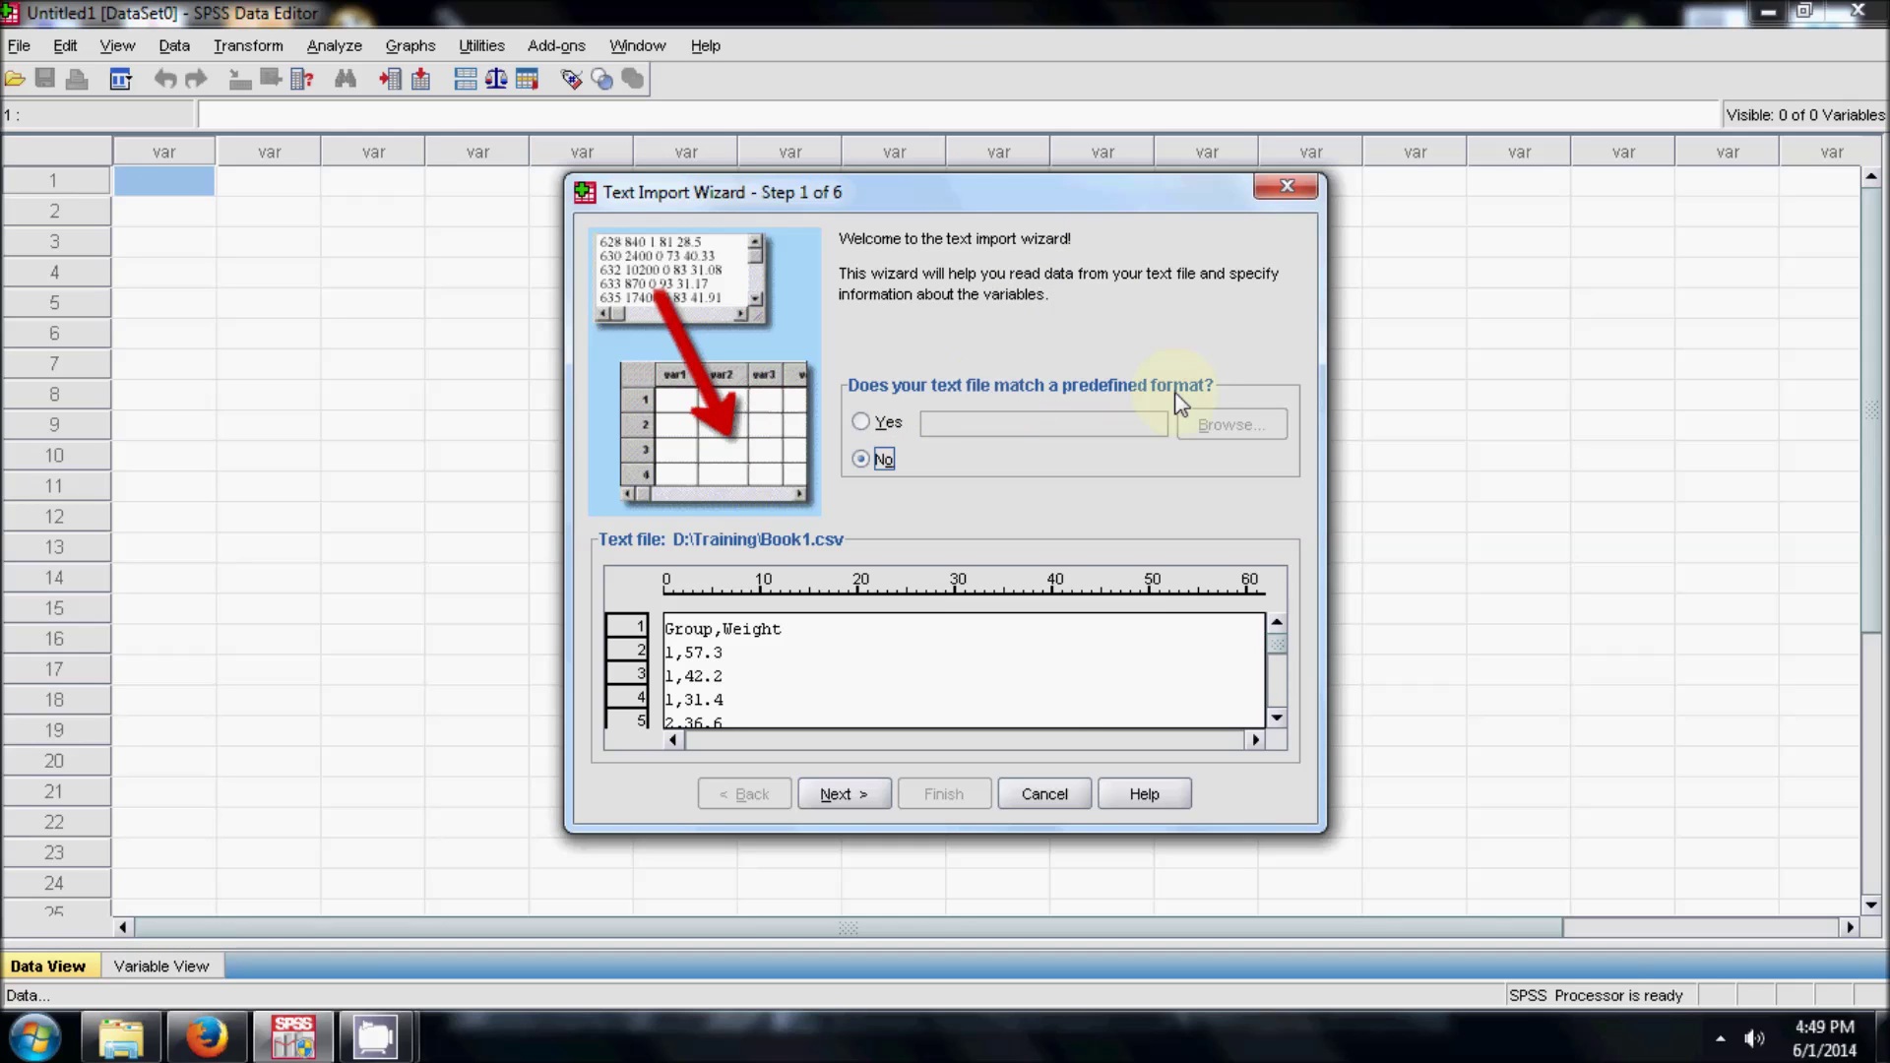
# Import the text file as comma-delimited data with variable names included at the top, keeping the other import settings at their defaults.
pyautogui.click(867, 800)
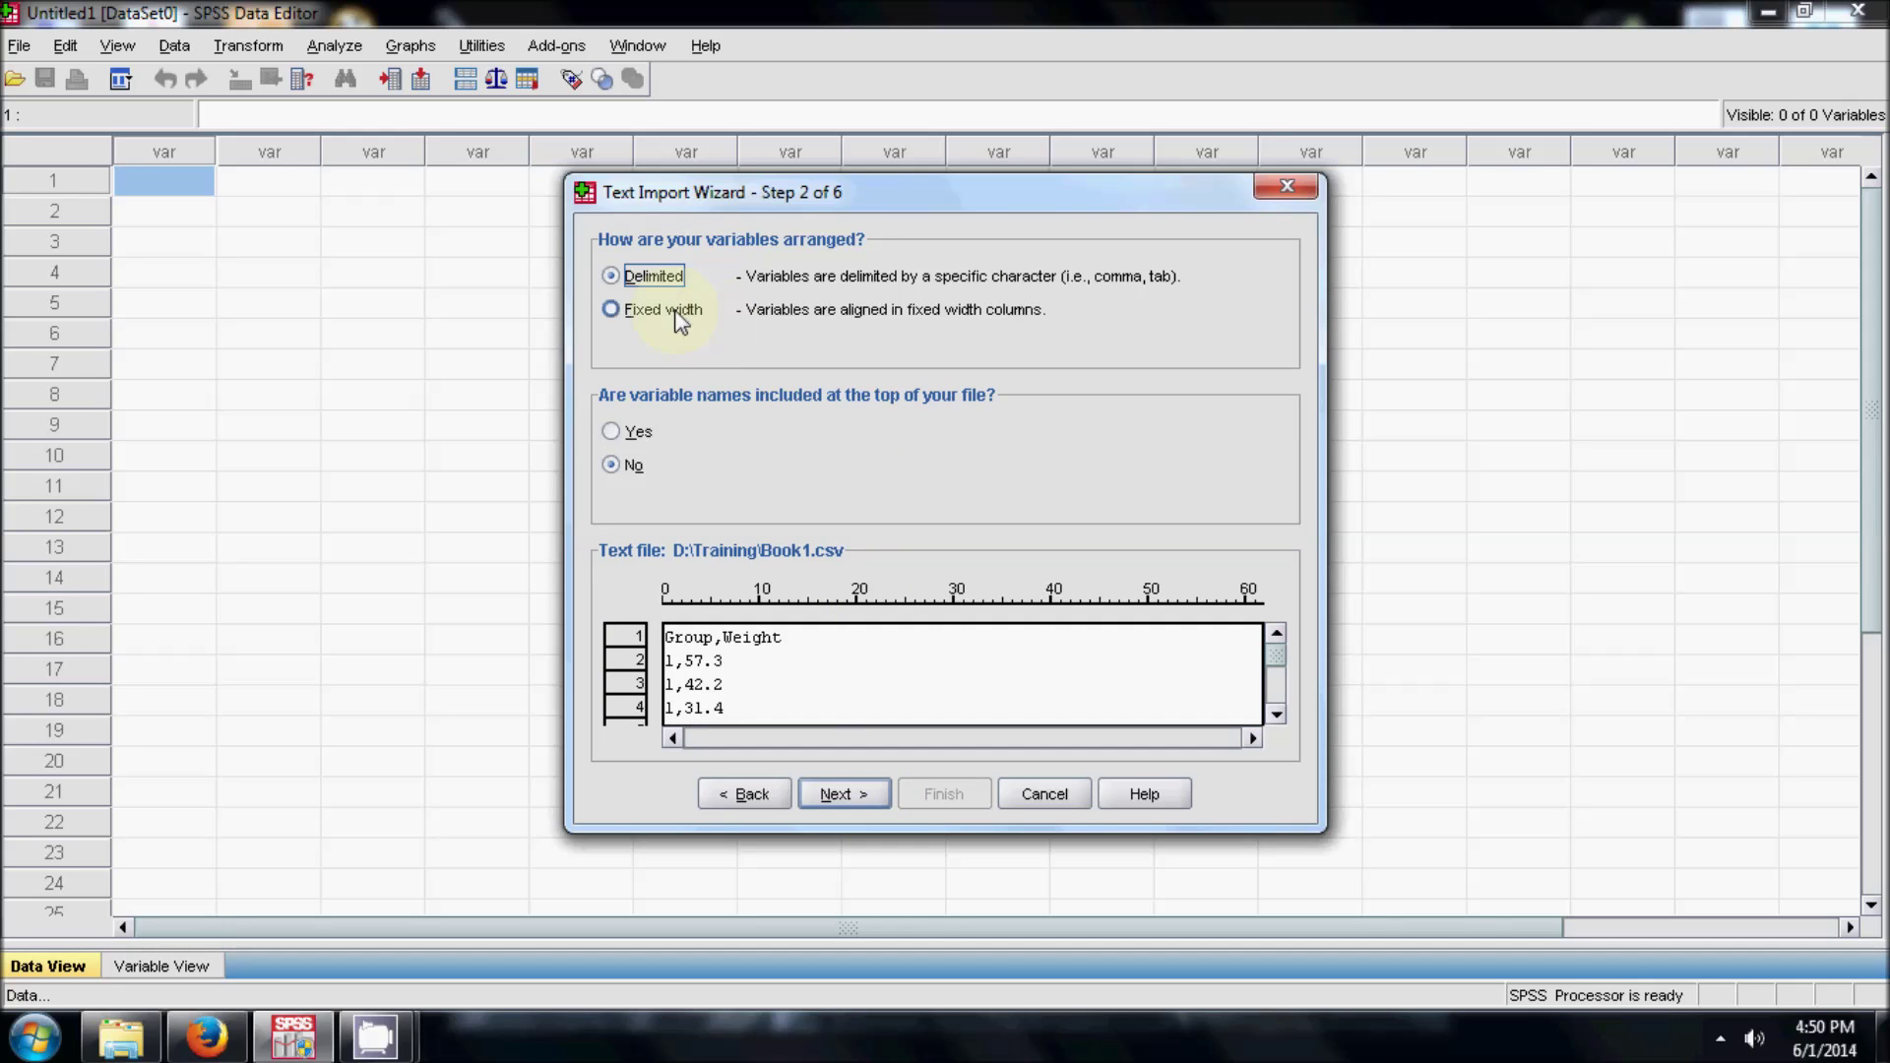
pyautogui.click(612, 430)
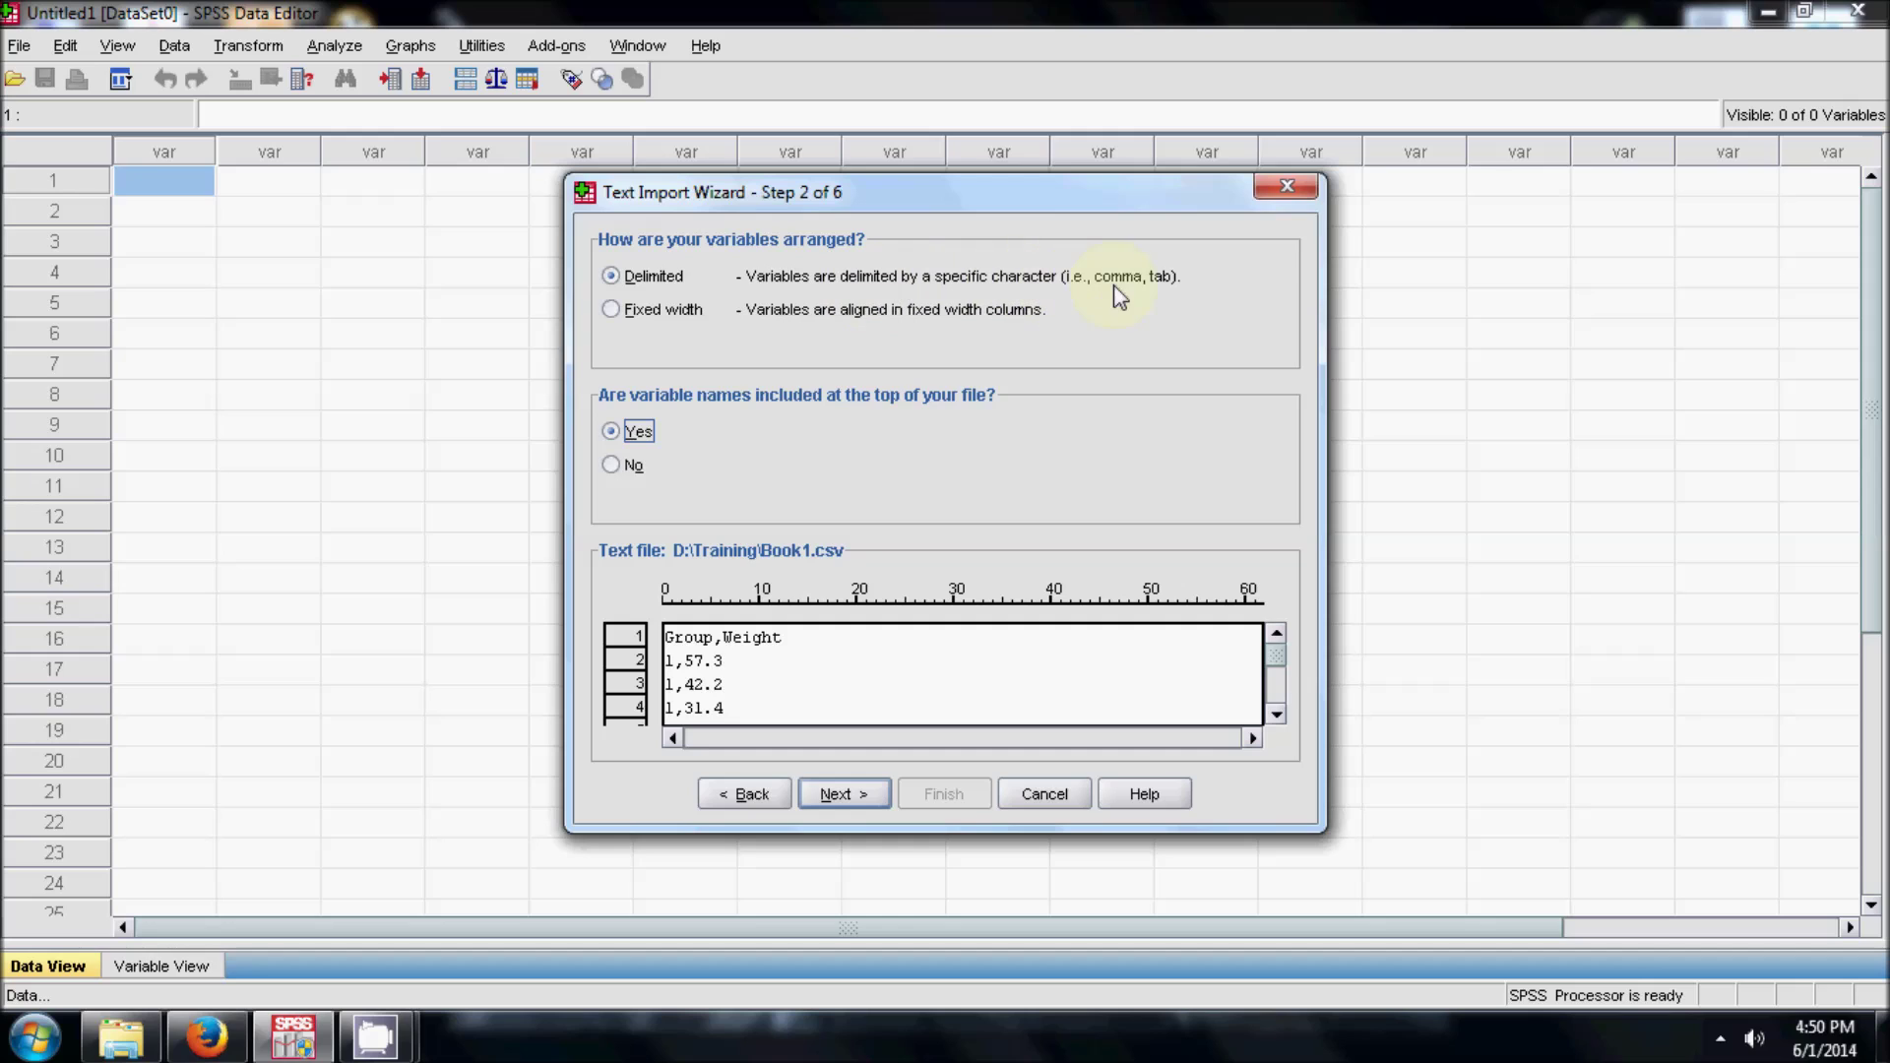
pyautogui.click(843, 793)
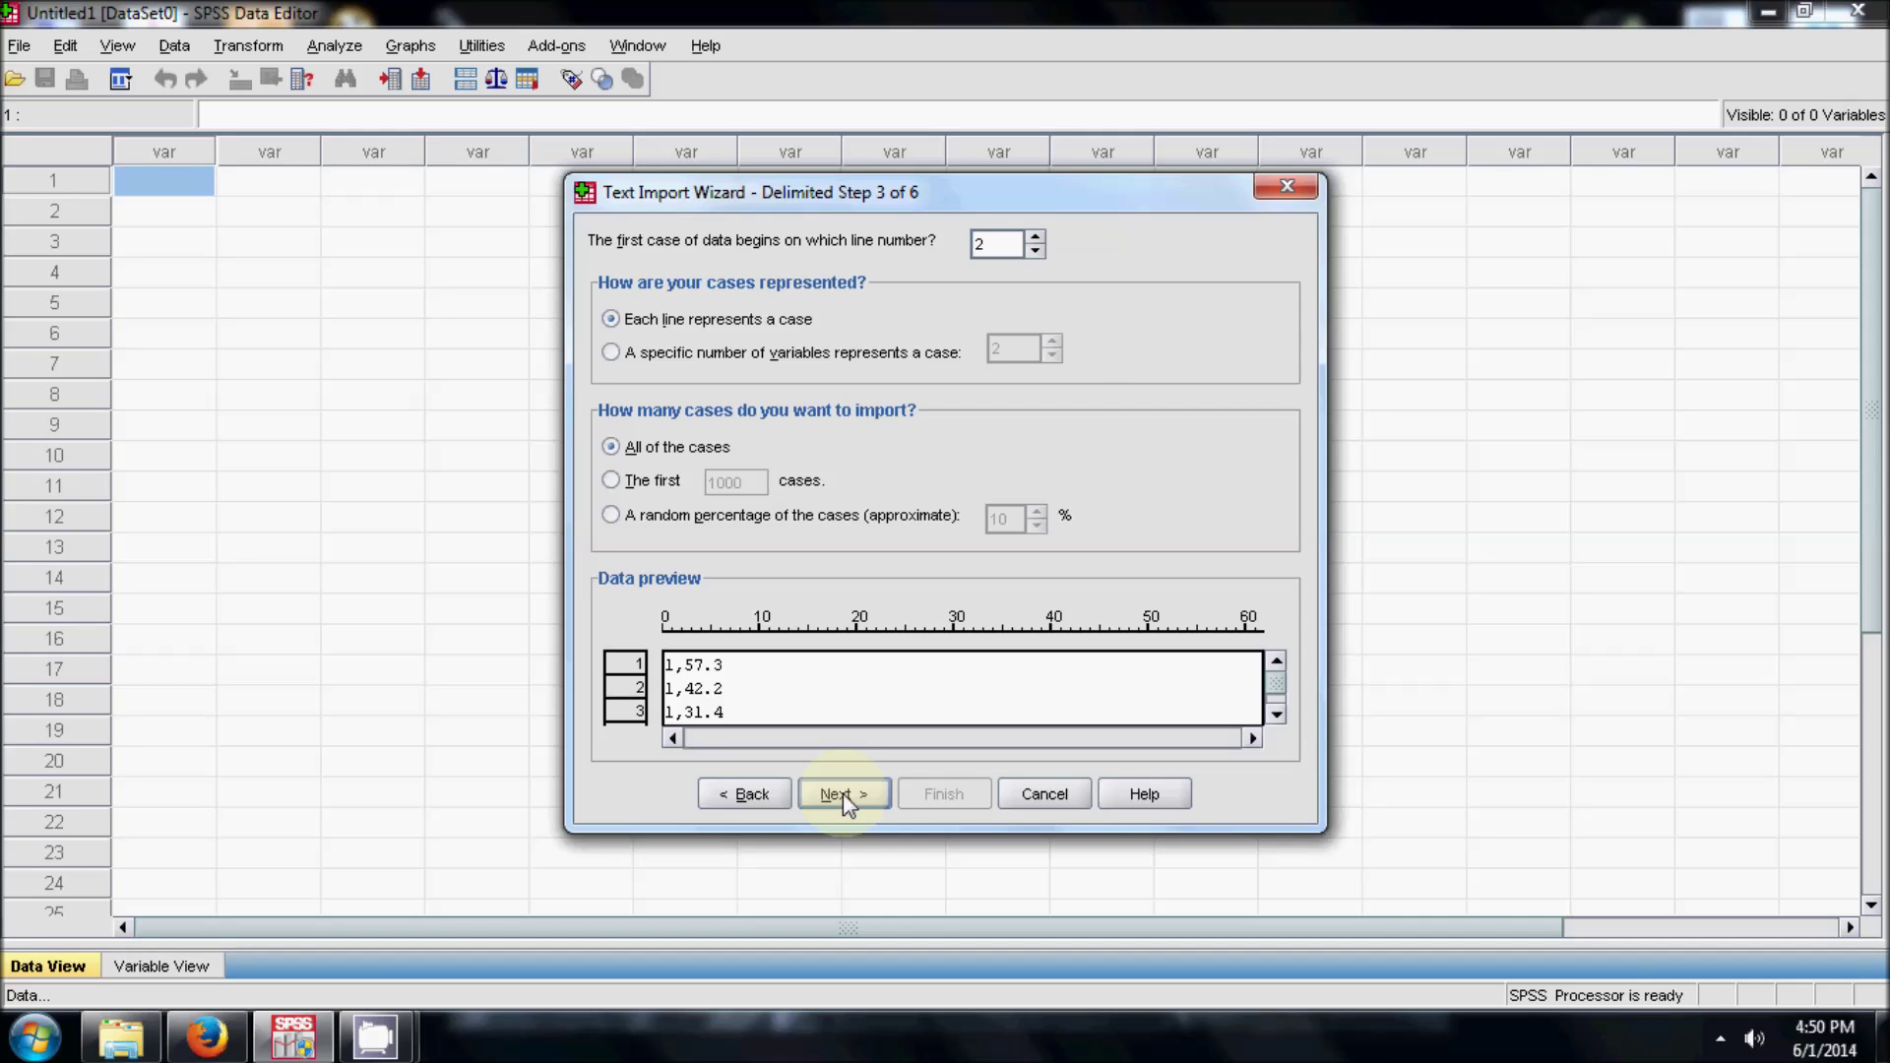
pyautogui.click(843, 794)
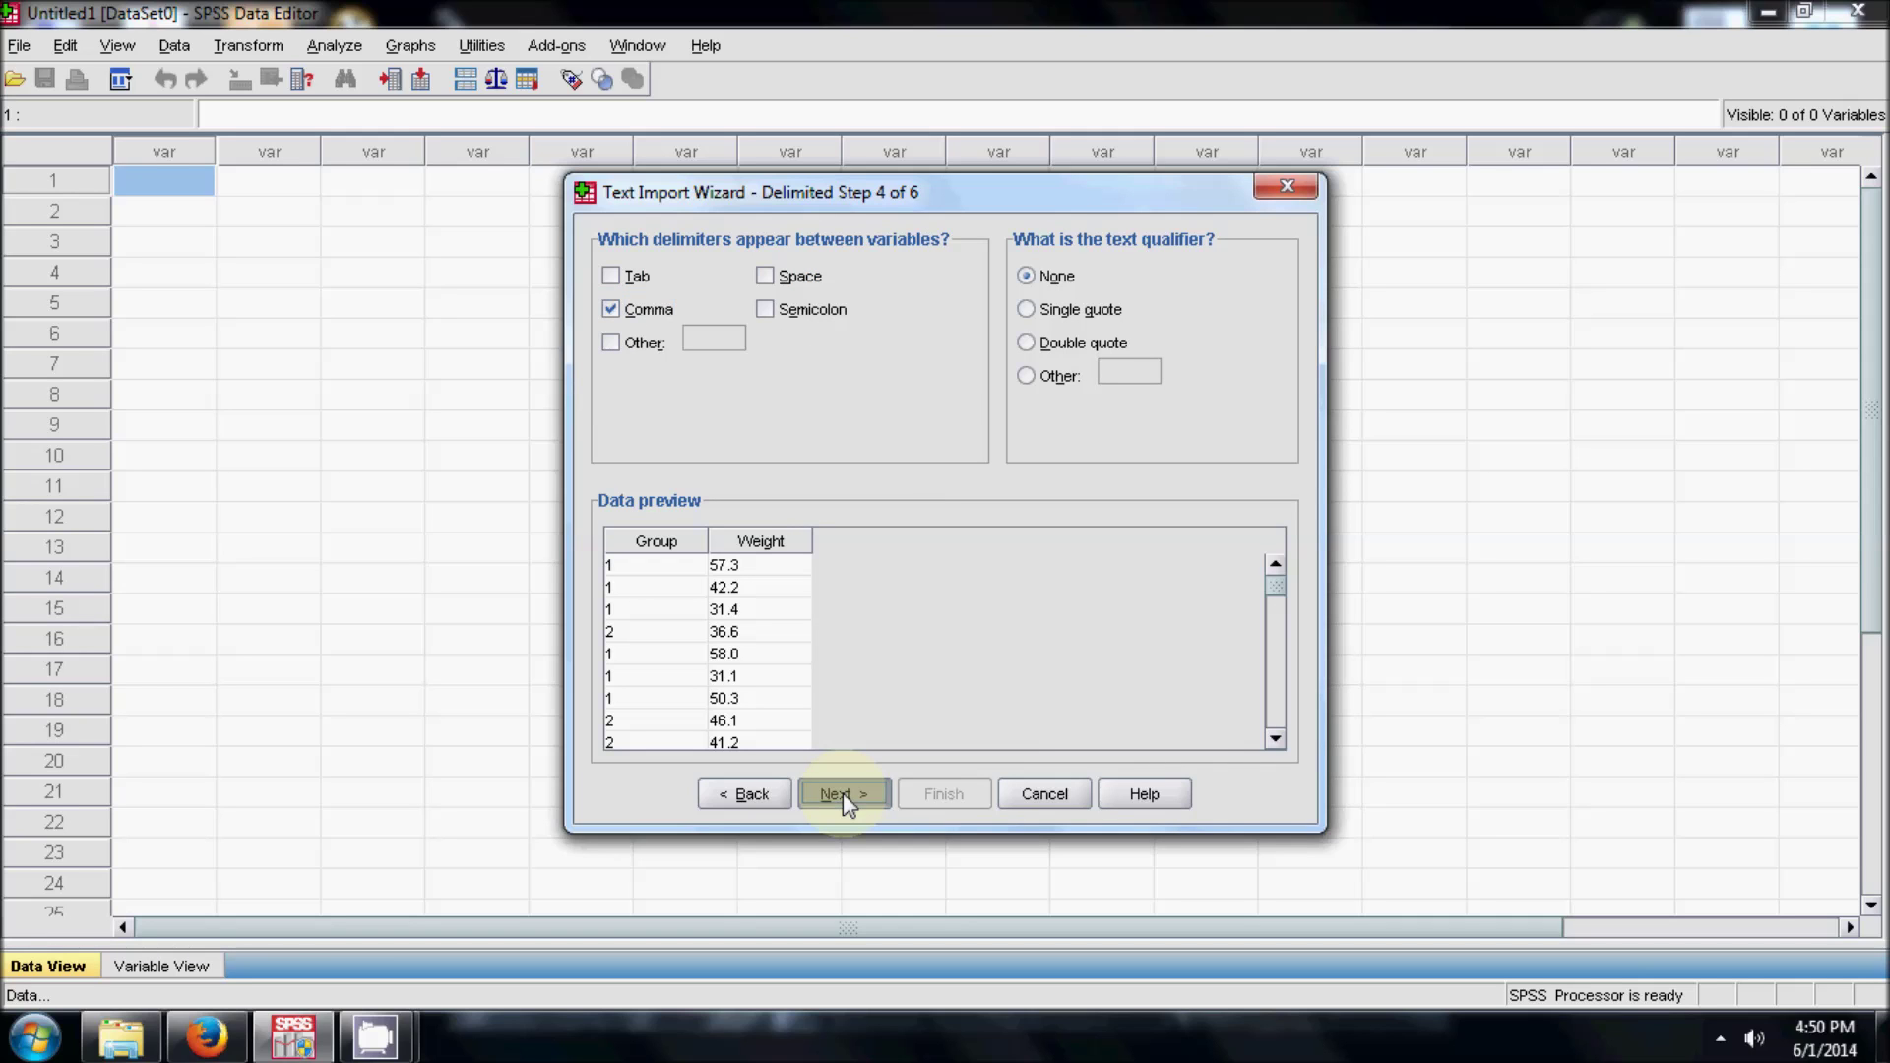
pyautogui.click(843, 793)
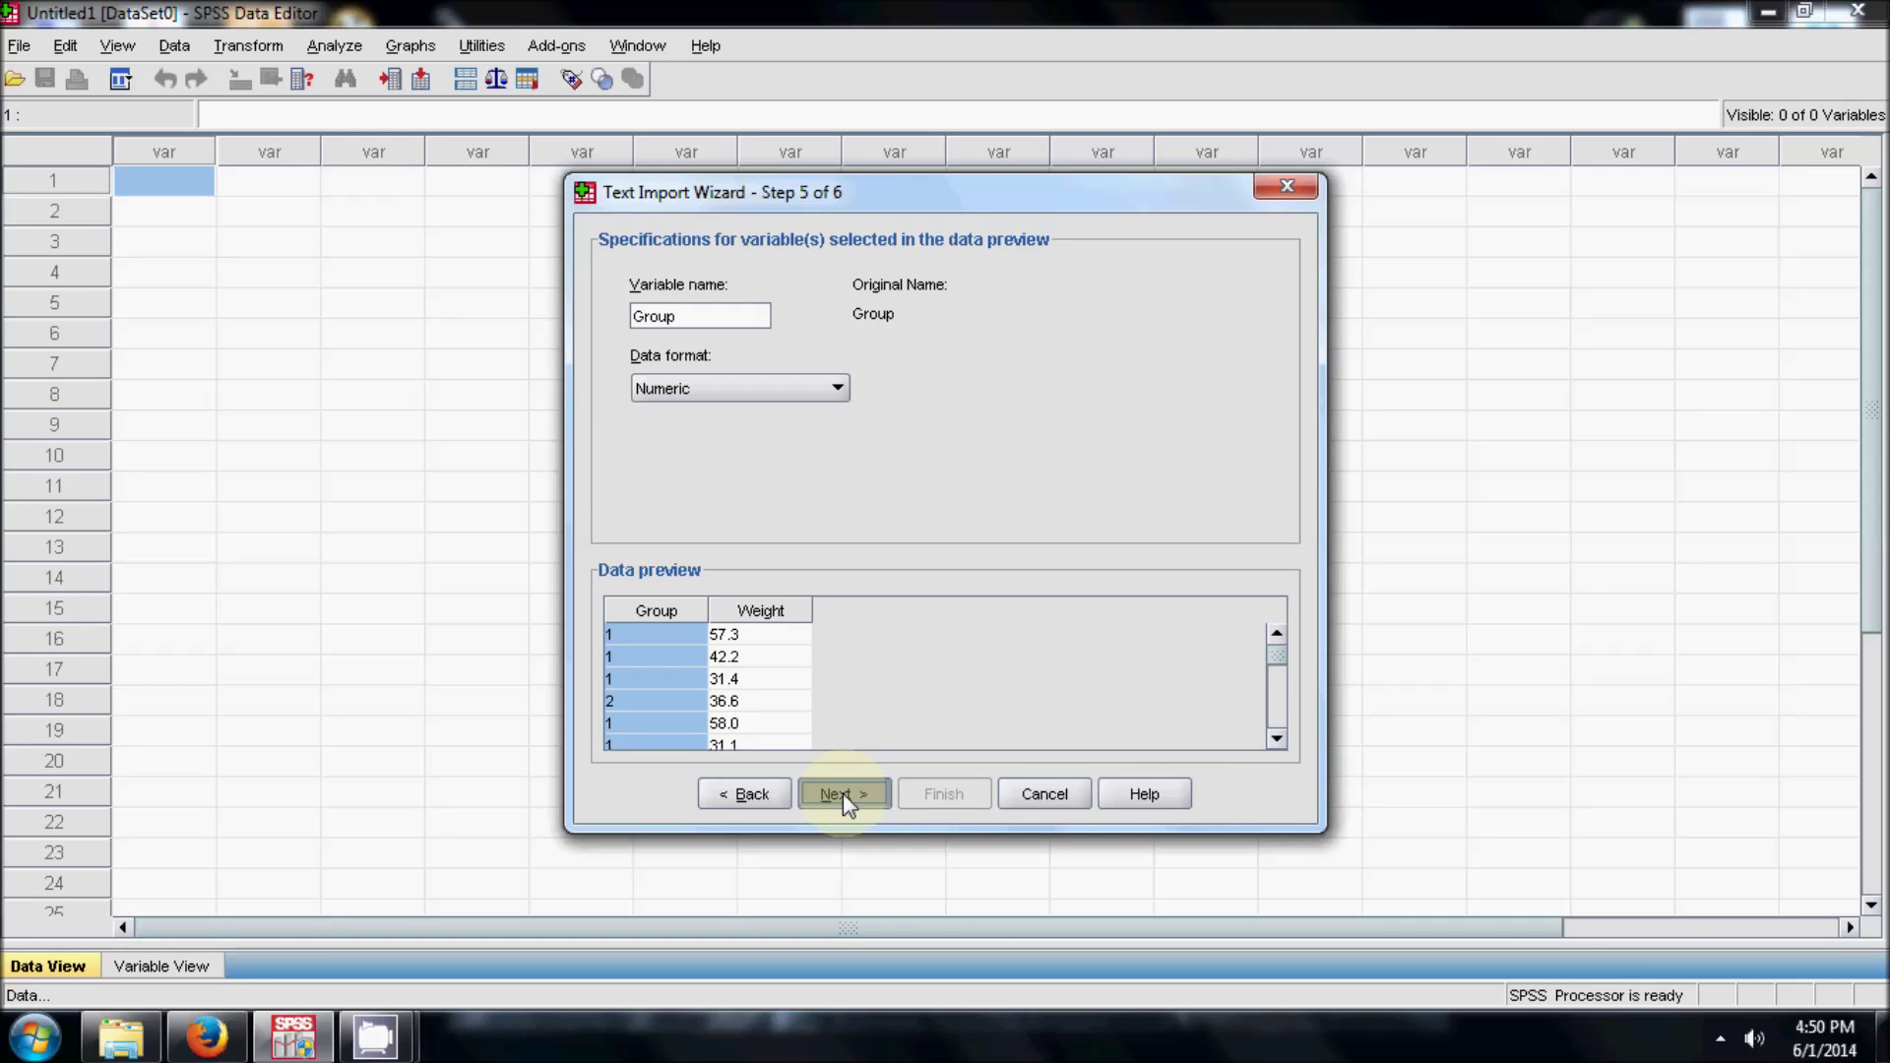
pyautogui.click(843, 793)
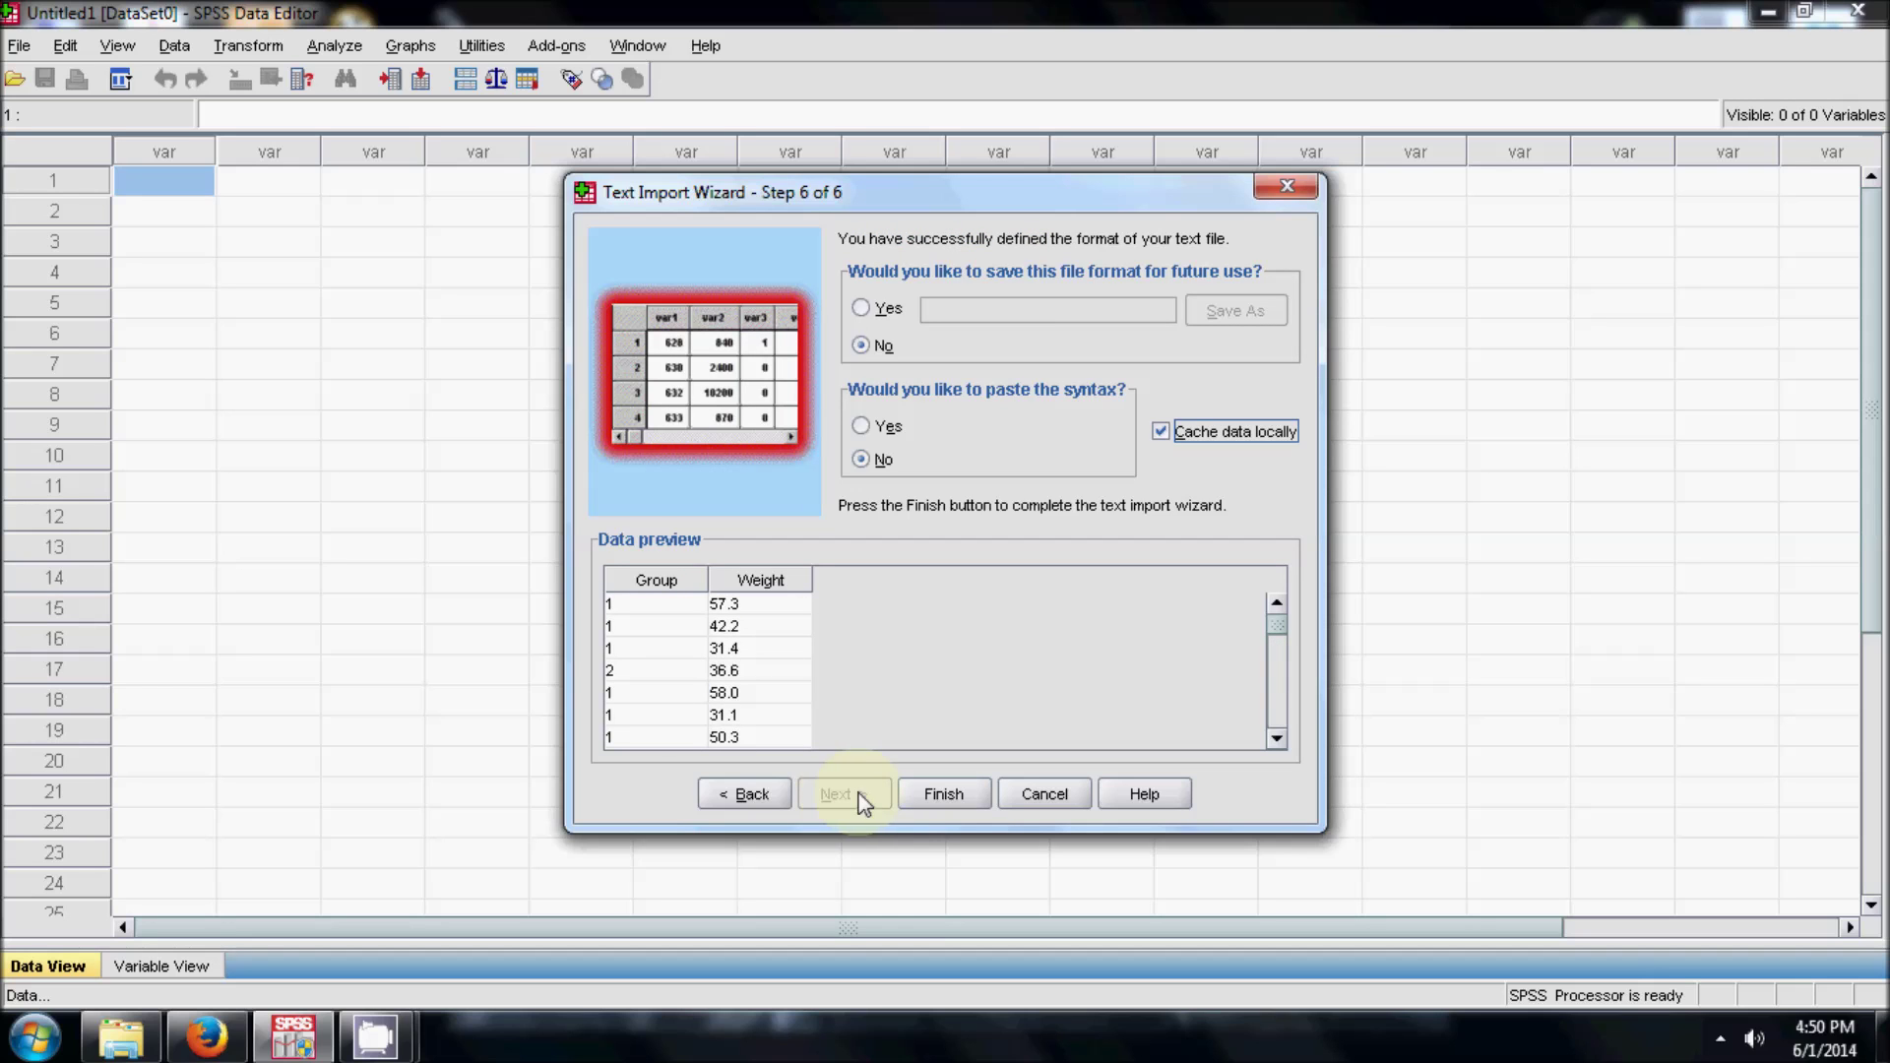
pyautogui.click(921, 796)
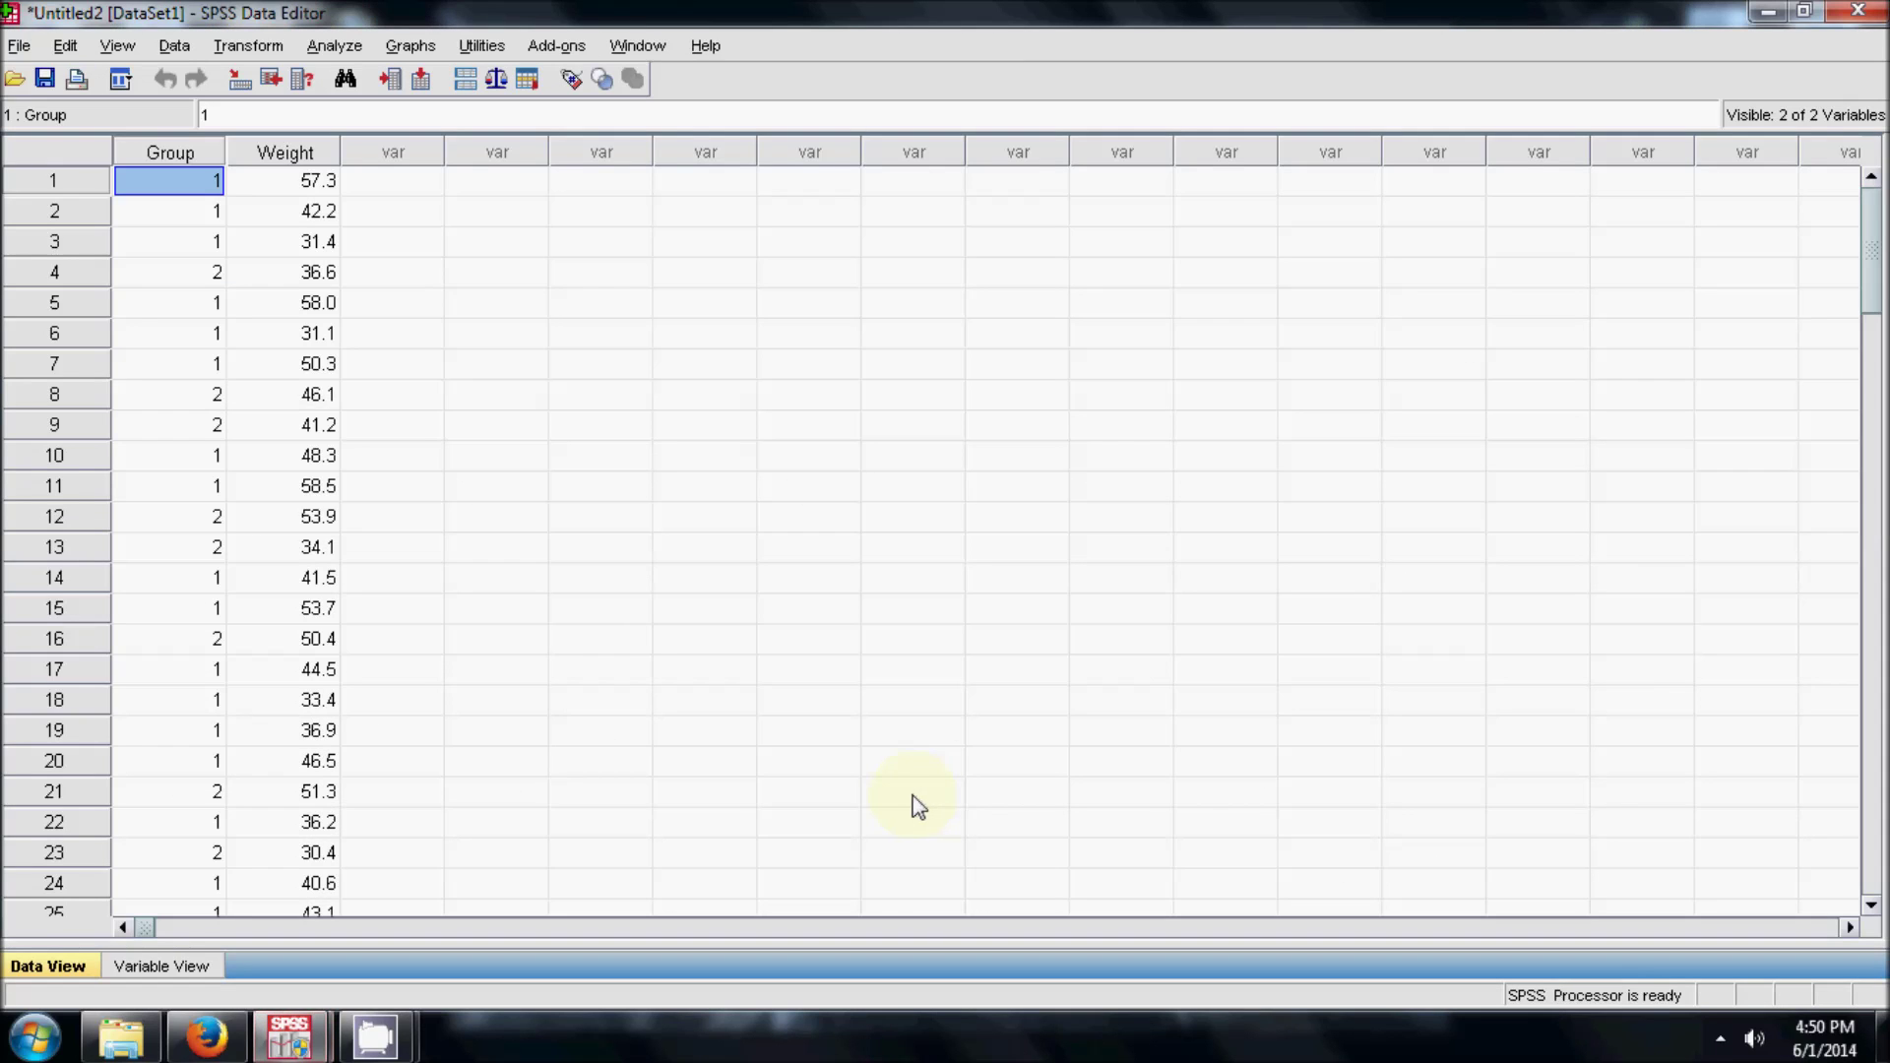
# Look through the imported cases of the Group and Weight variables.
pyautogui.click(620, 650)
pyautogui.scroll(-20, 620, 662)
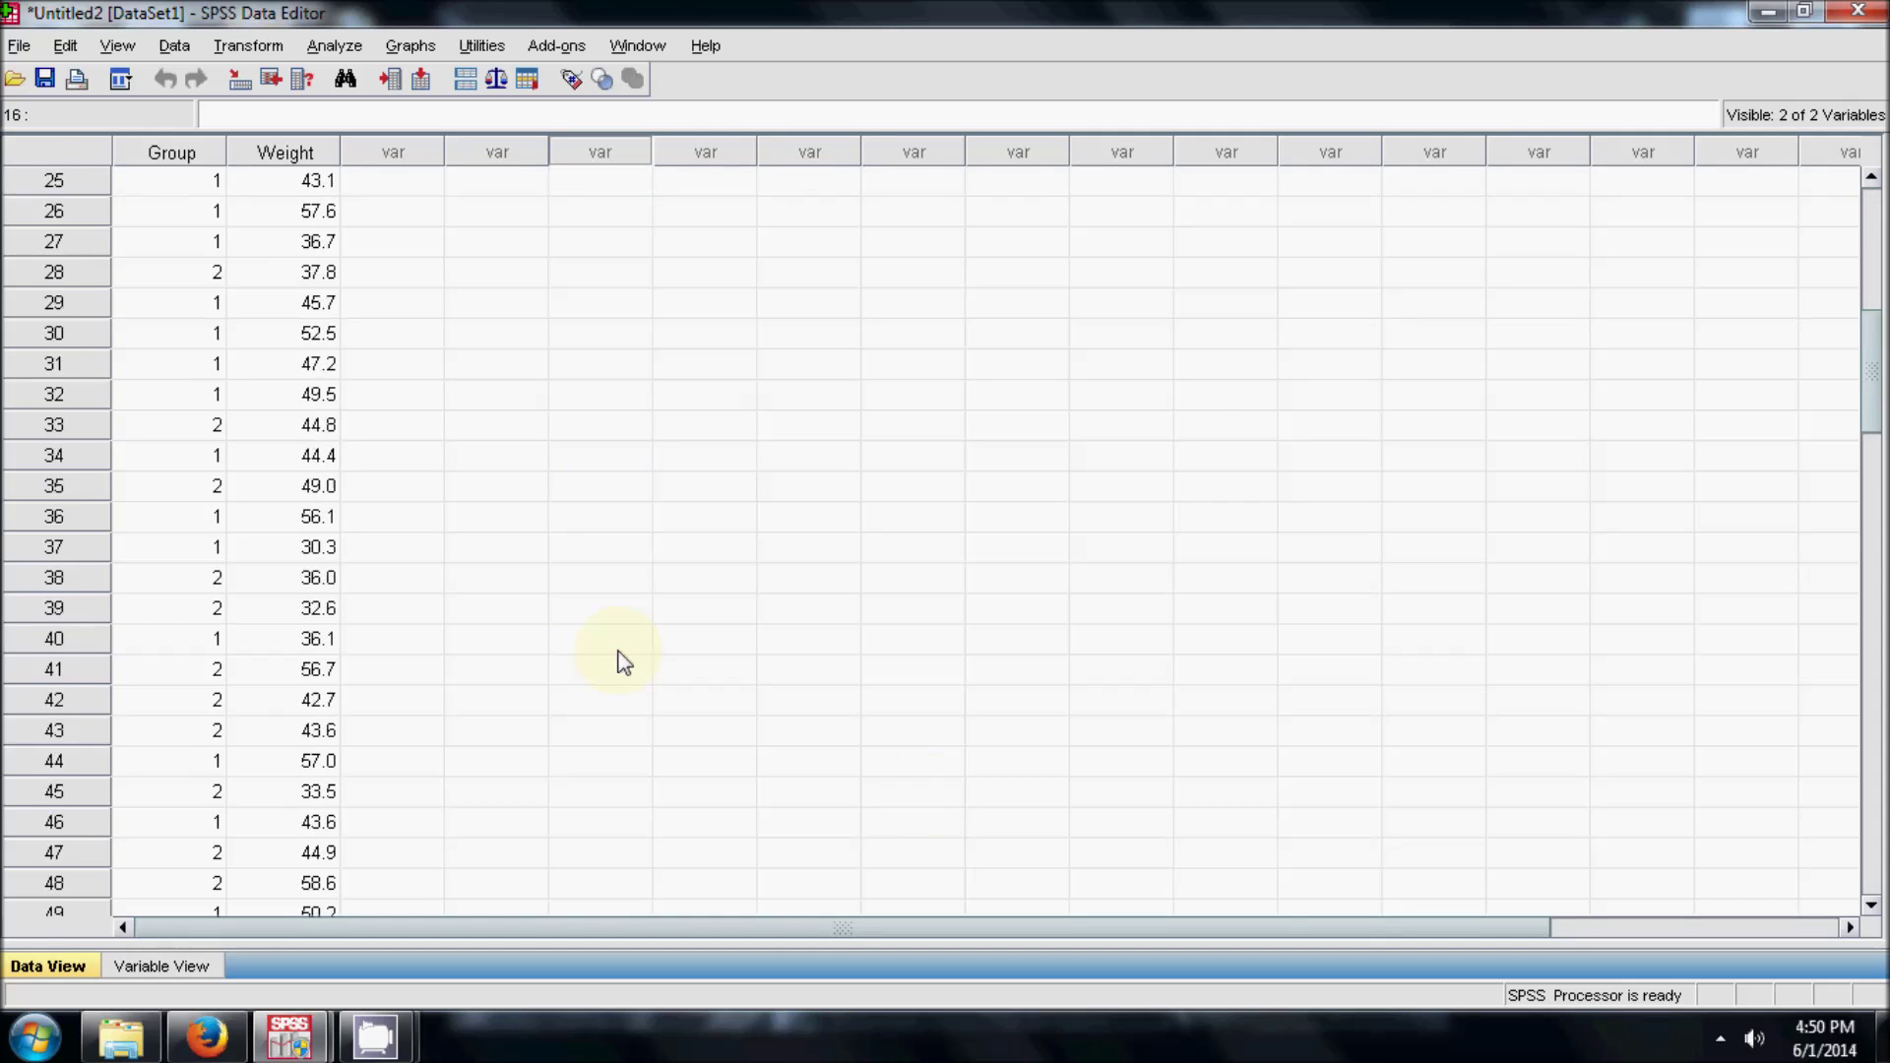
pyautogui.scroll(-5, 624, 662)
pyautogui.scroll(20, 625, 662)
pyautogui.scroll(10, 624, 661)
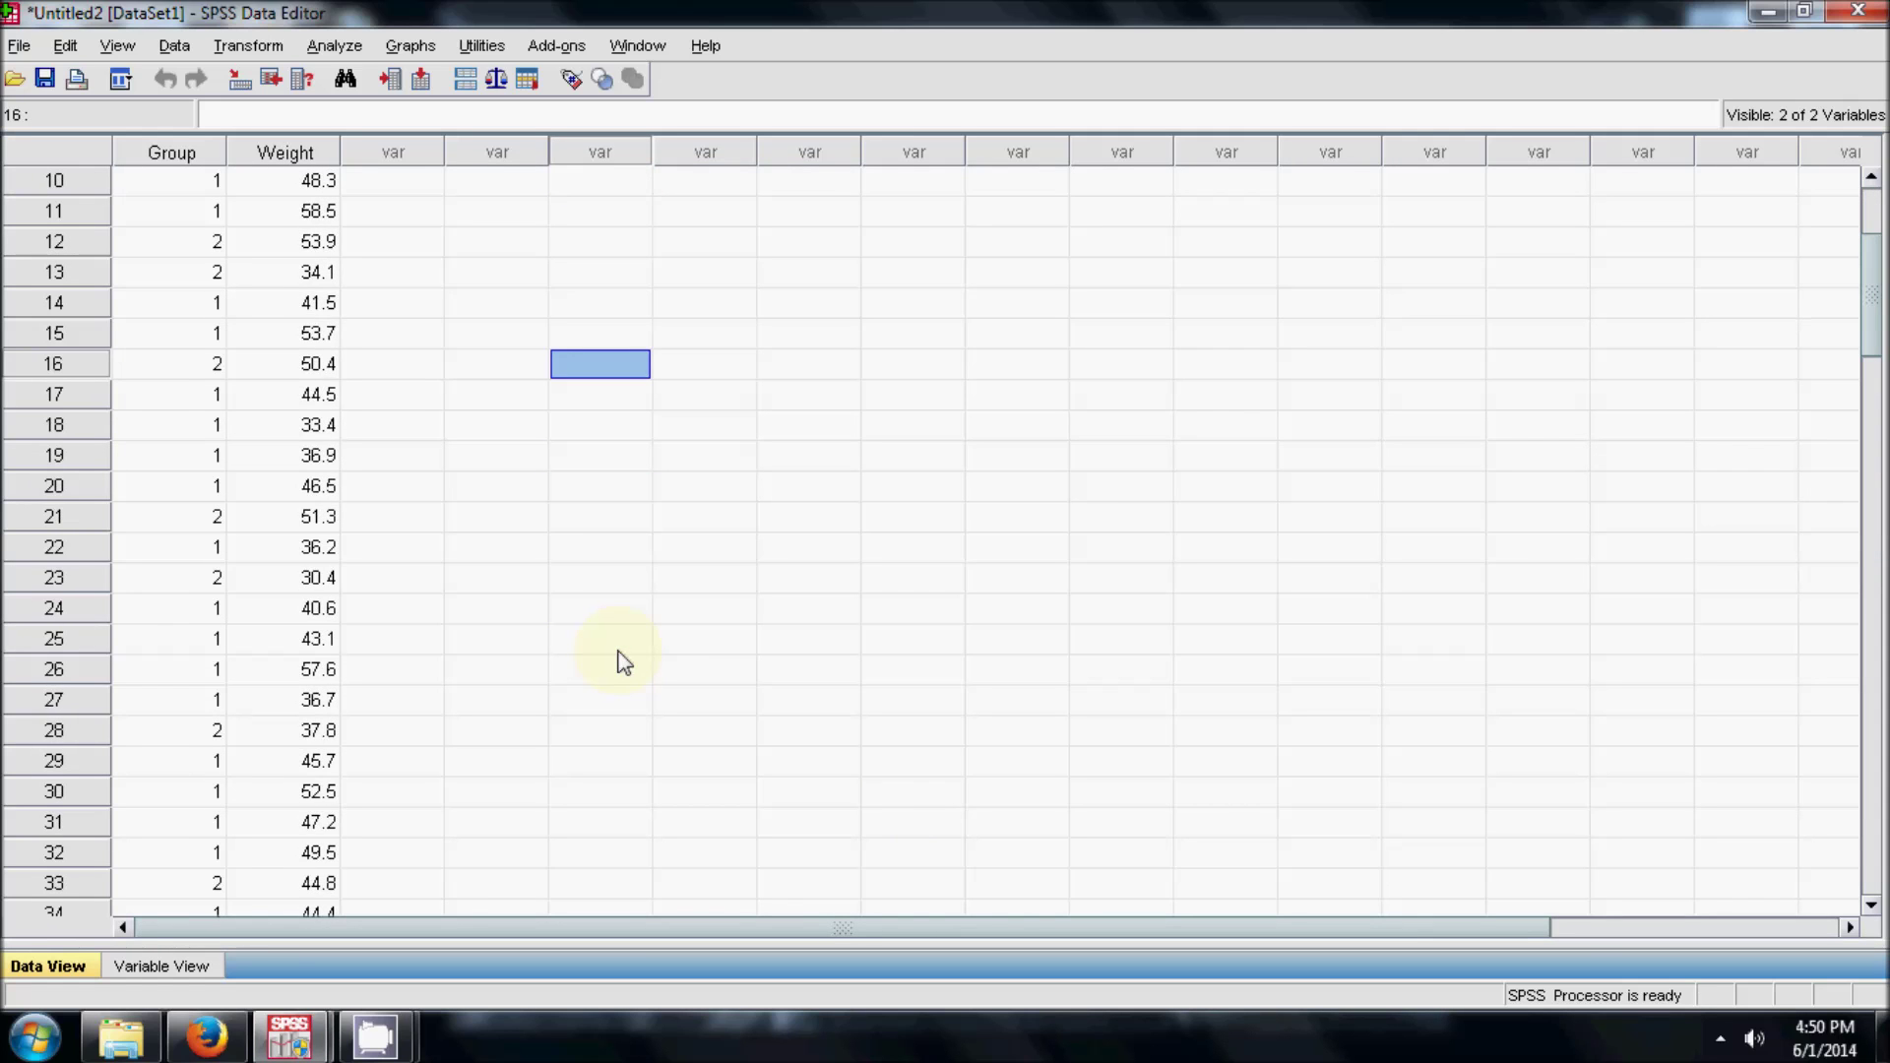
pyautogui.scroll(-20, 624, 662)
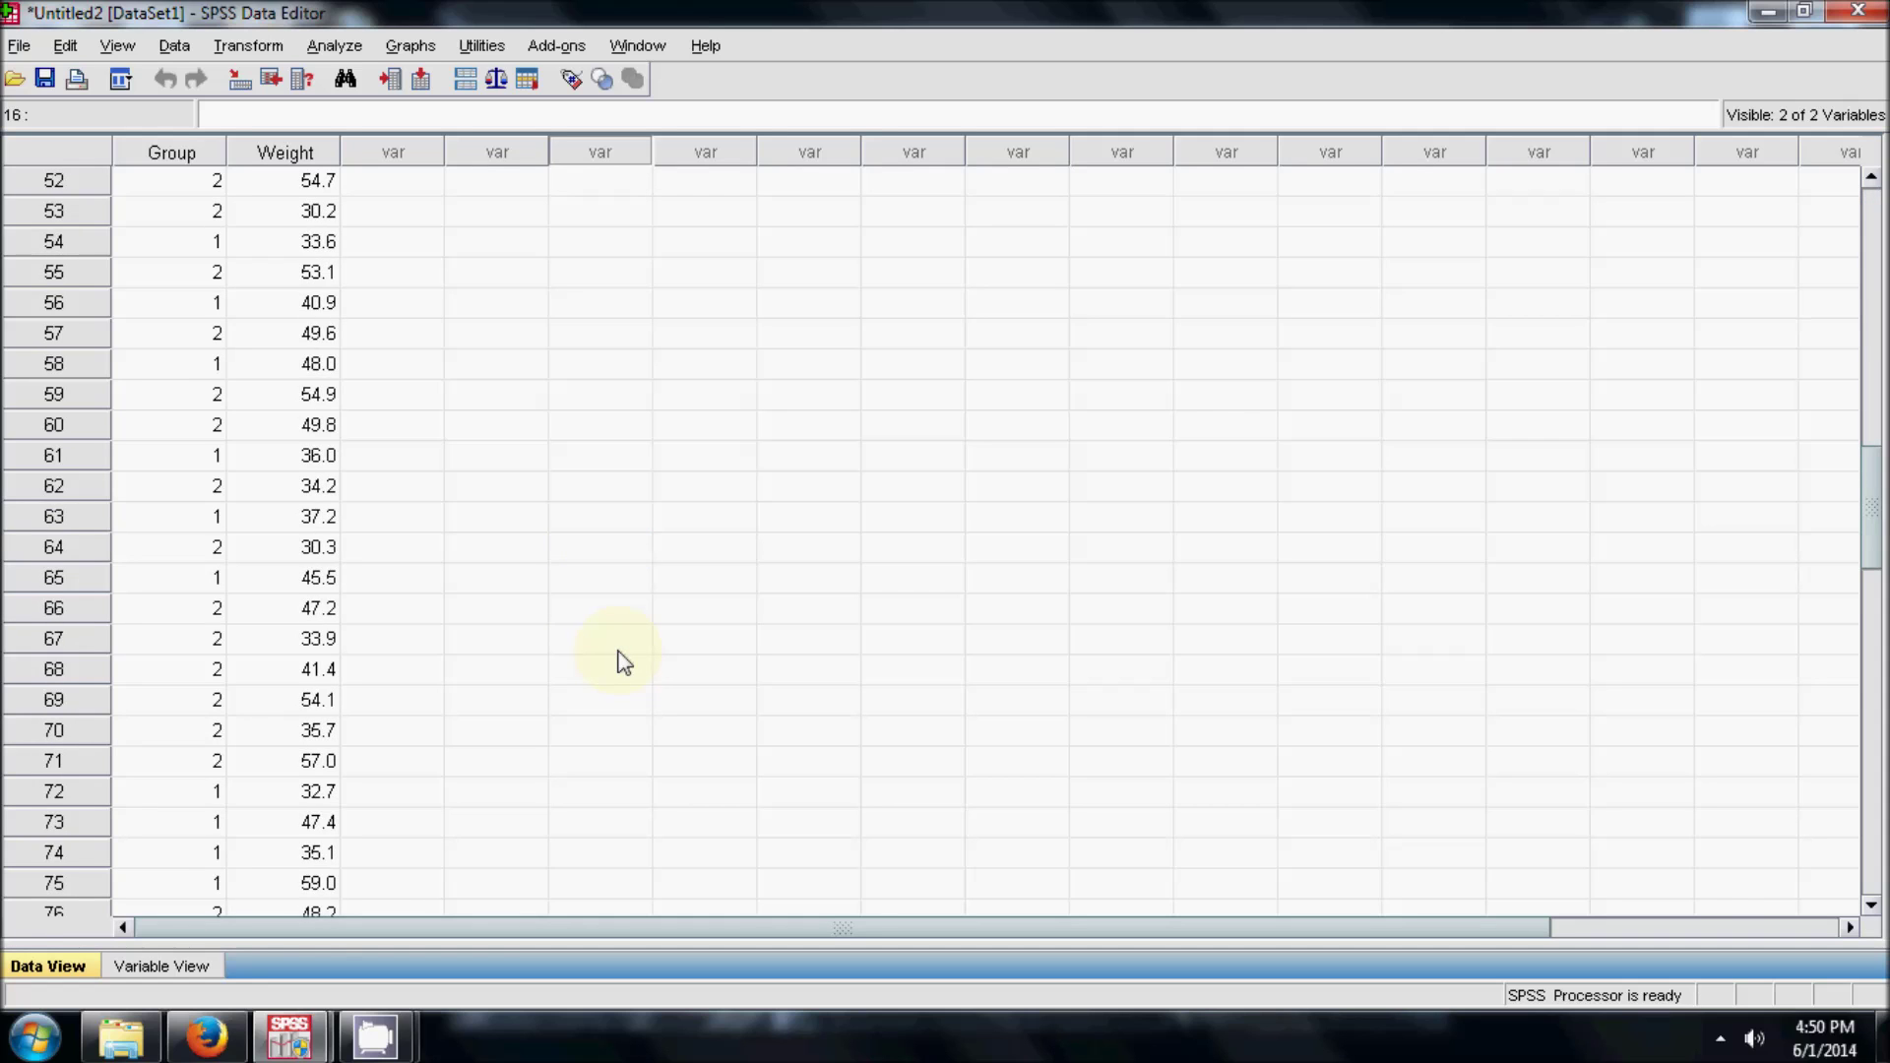
pyautogui.scroll(20, 625, 661)
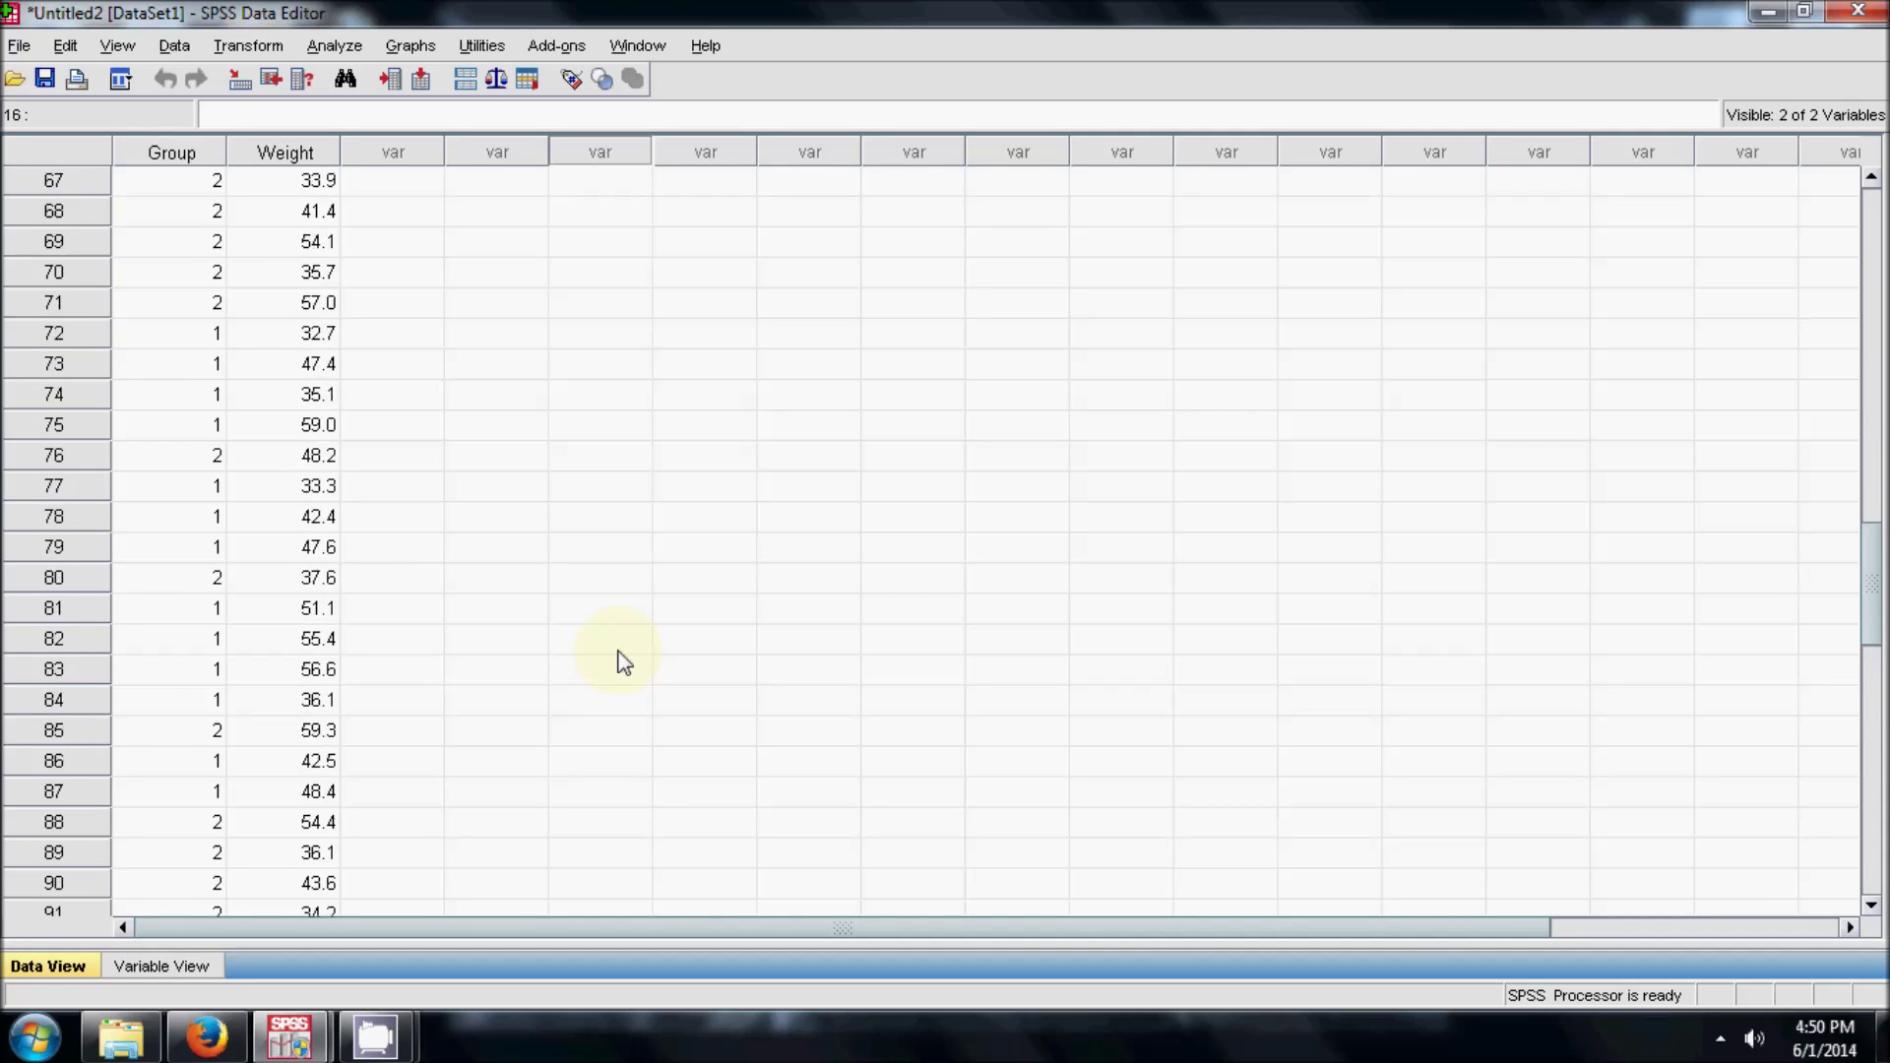
pyautogui.scroll(1, 624, 662)
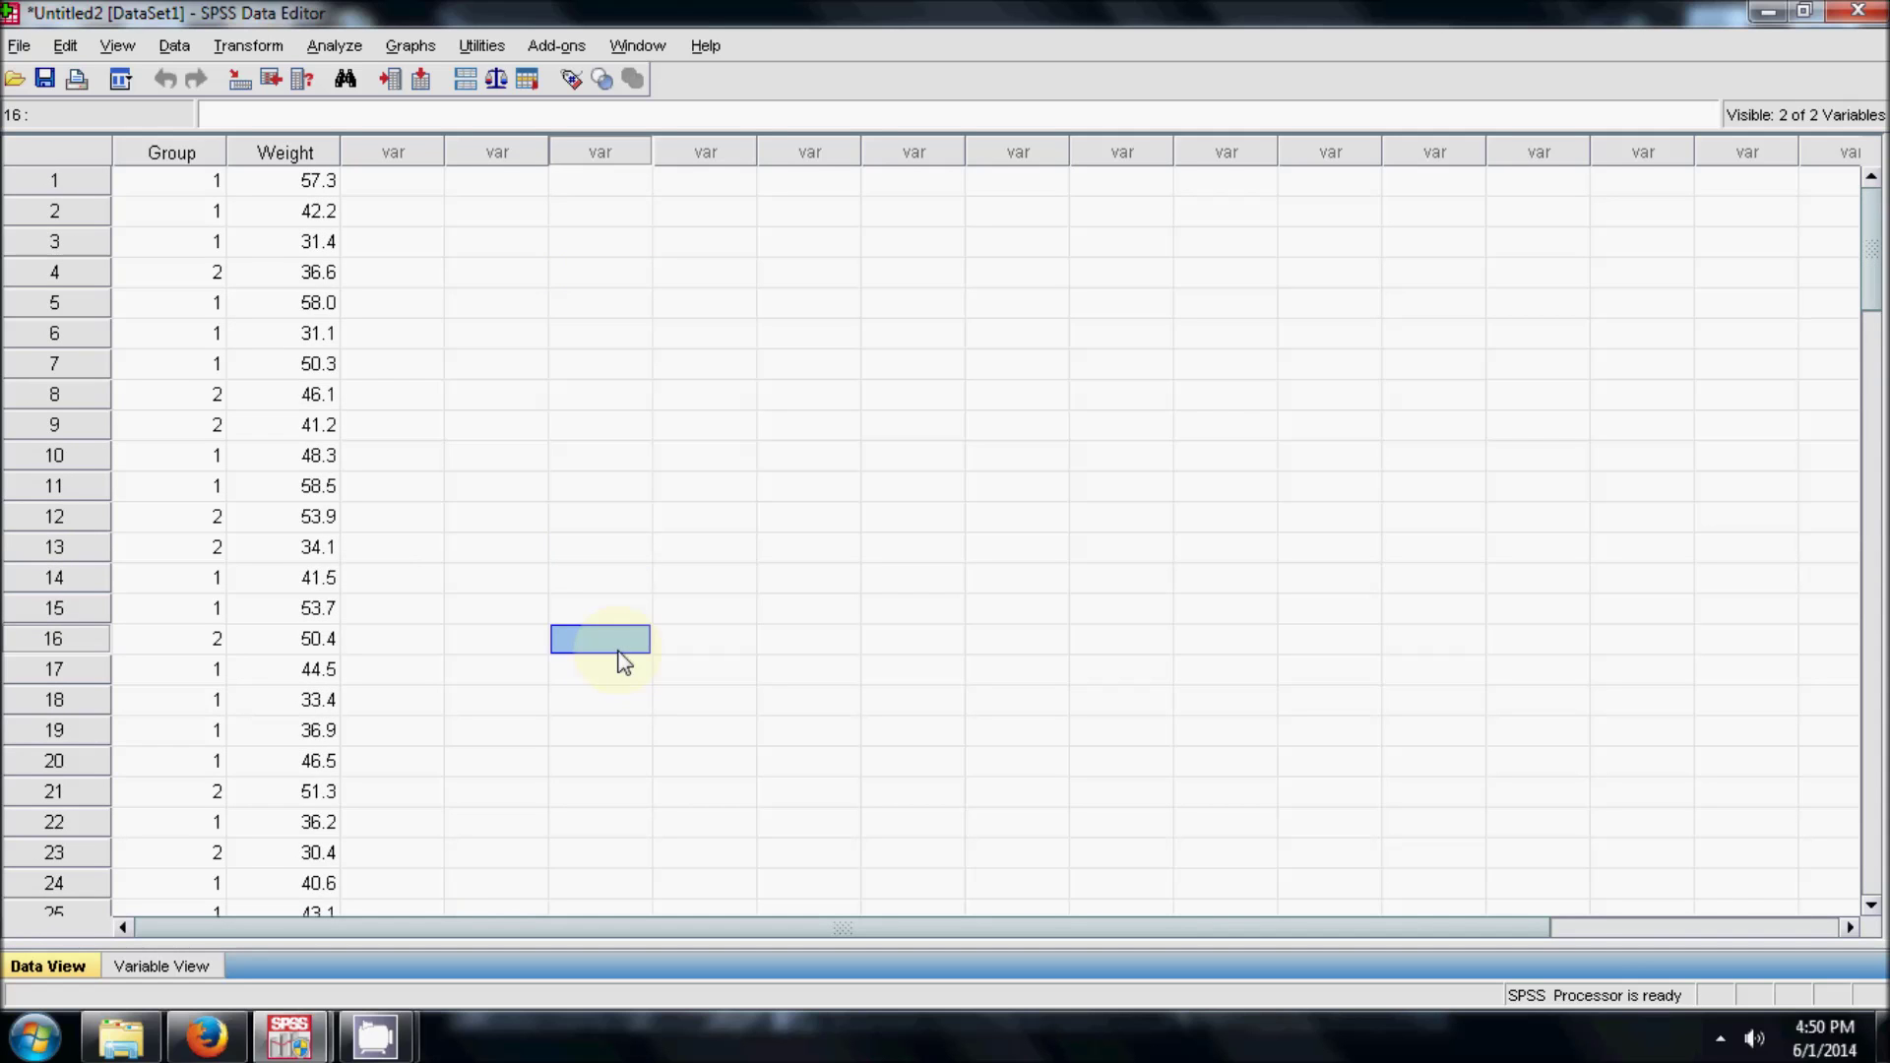
pyautogui.click(504, 394)
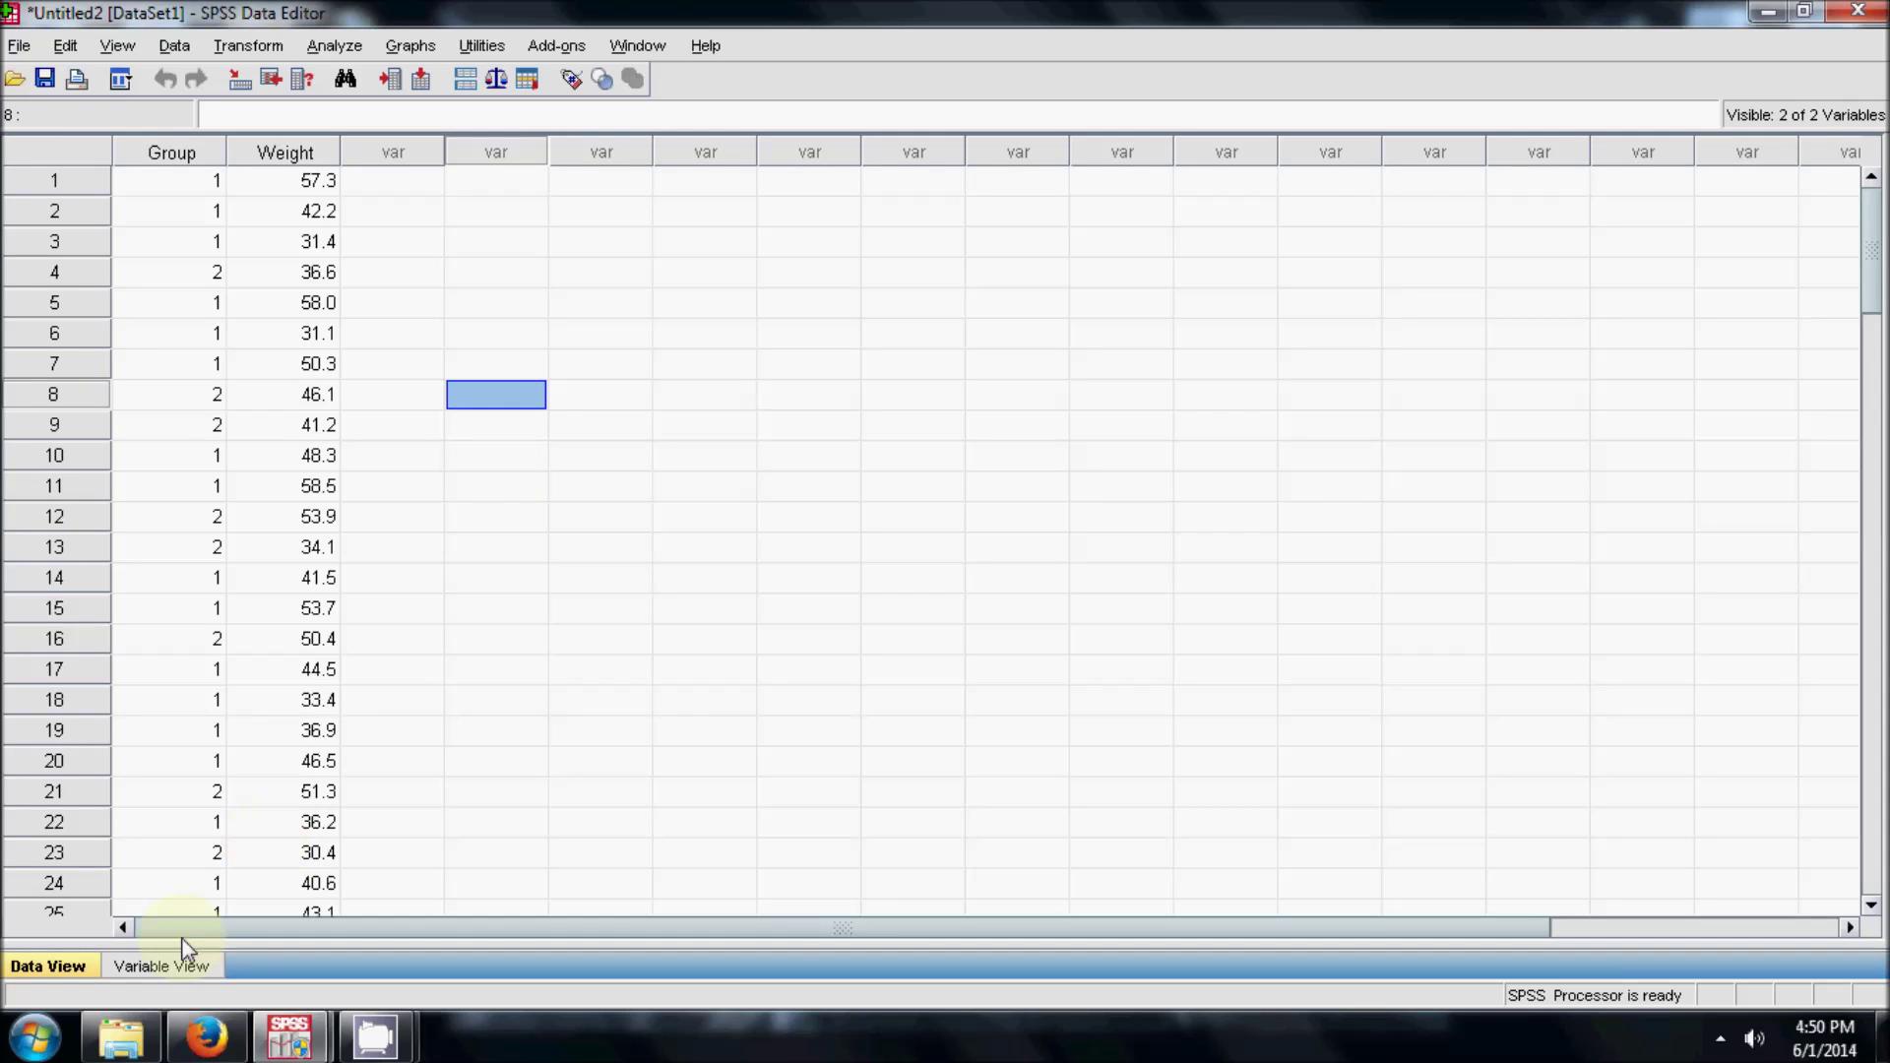
# Add the value label "Male" for value 1 of the Group variable.
pyautogui.click(152, 963)
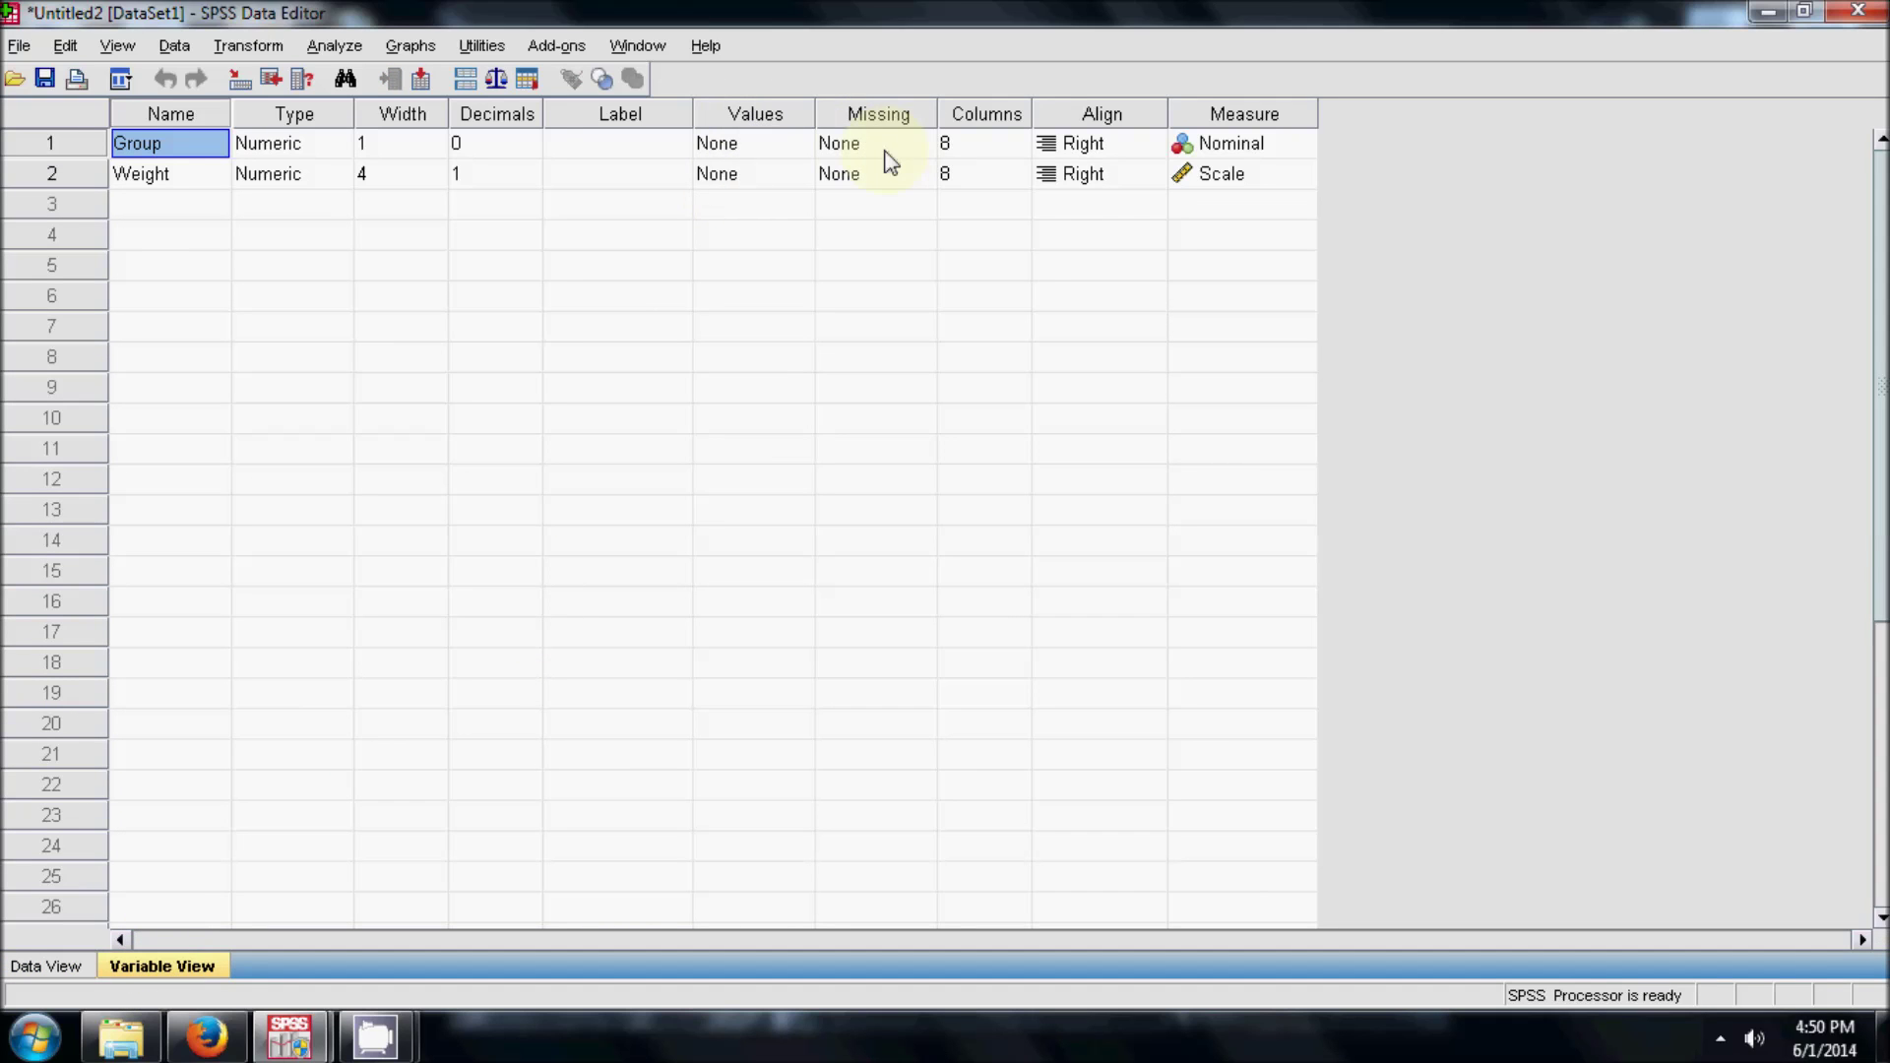
pyautogui.click(806, 146)
pyautogui.click(804, 145)
pyautogui.write('1')
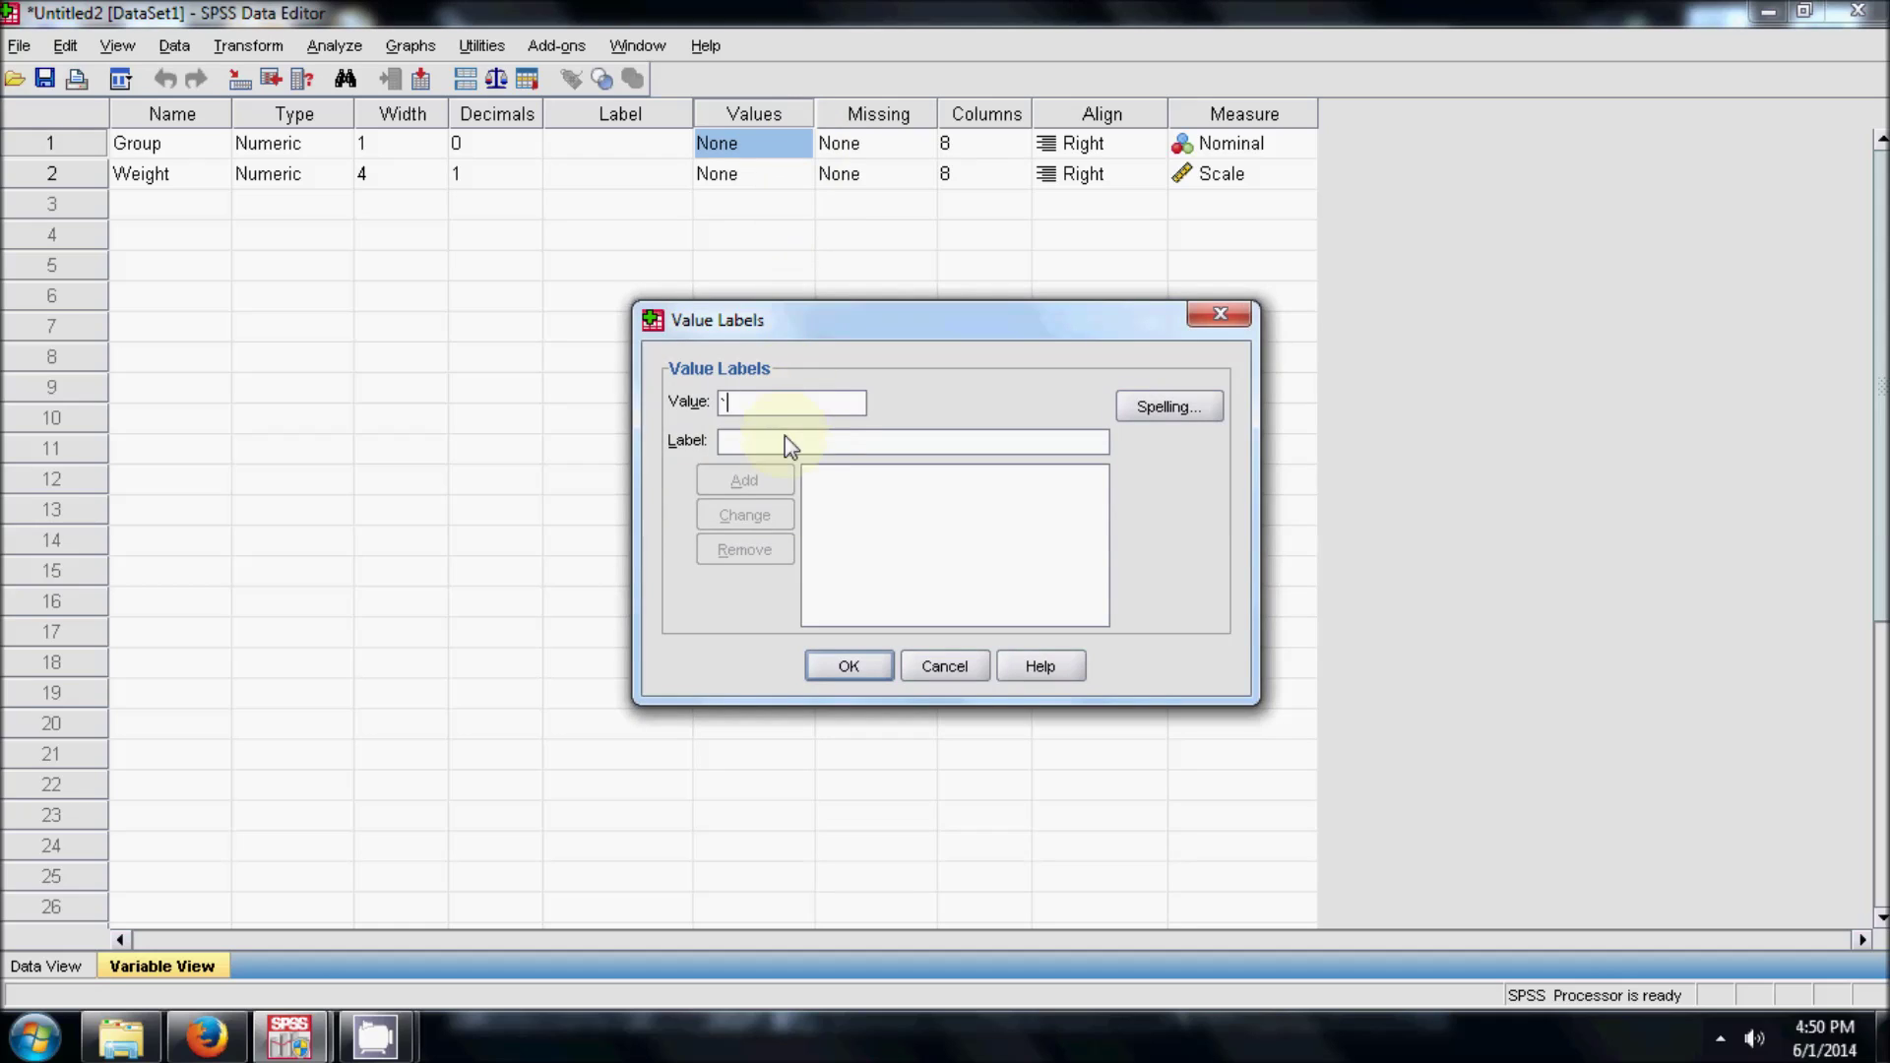
pyautogui.click(731, 443)
pyautogui.write('Male')
pyautogui.press('Return')
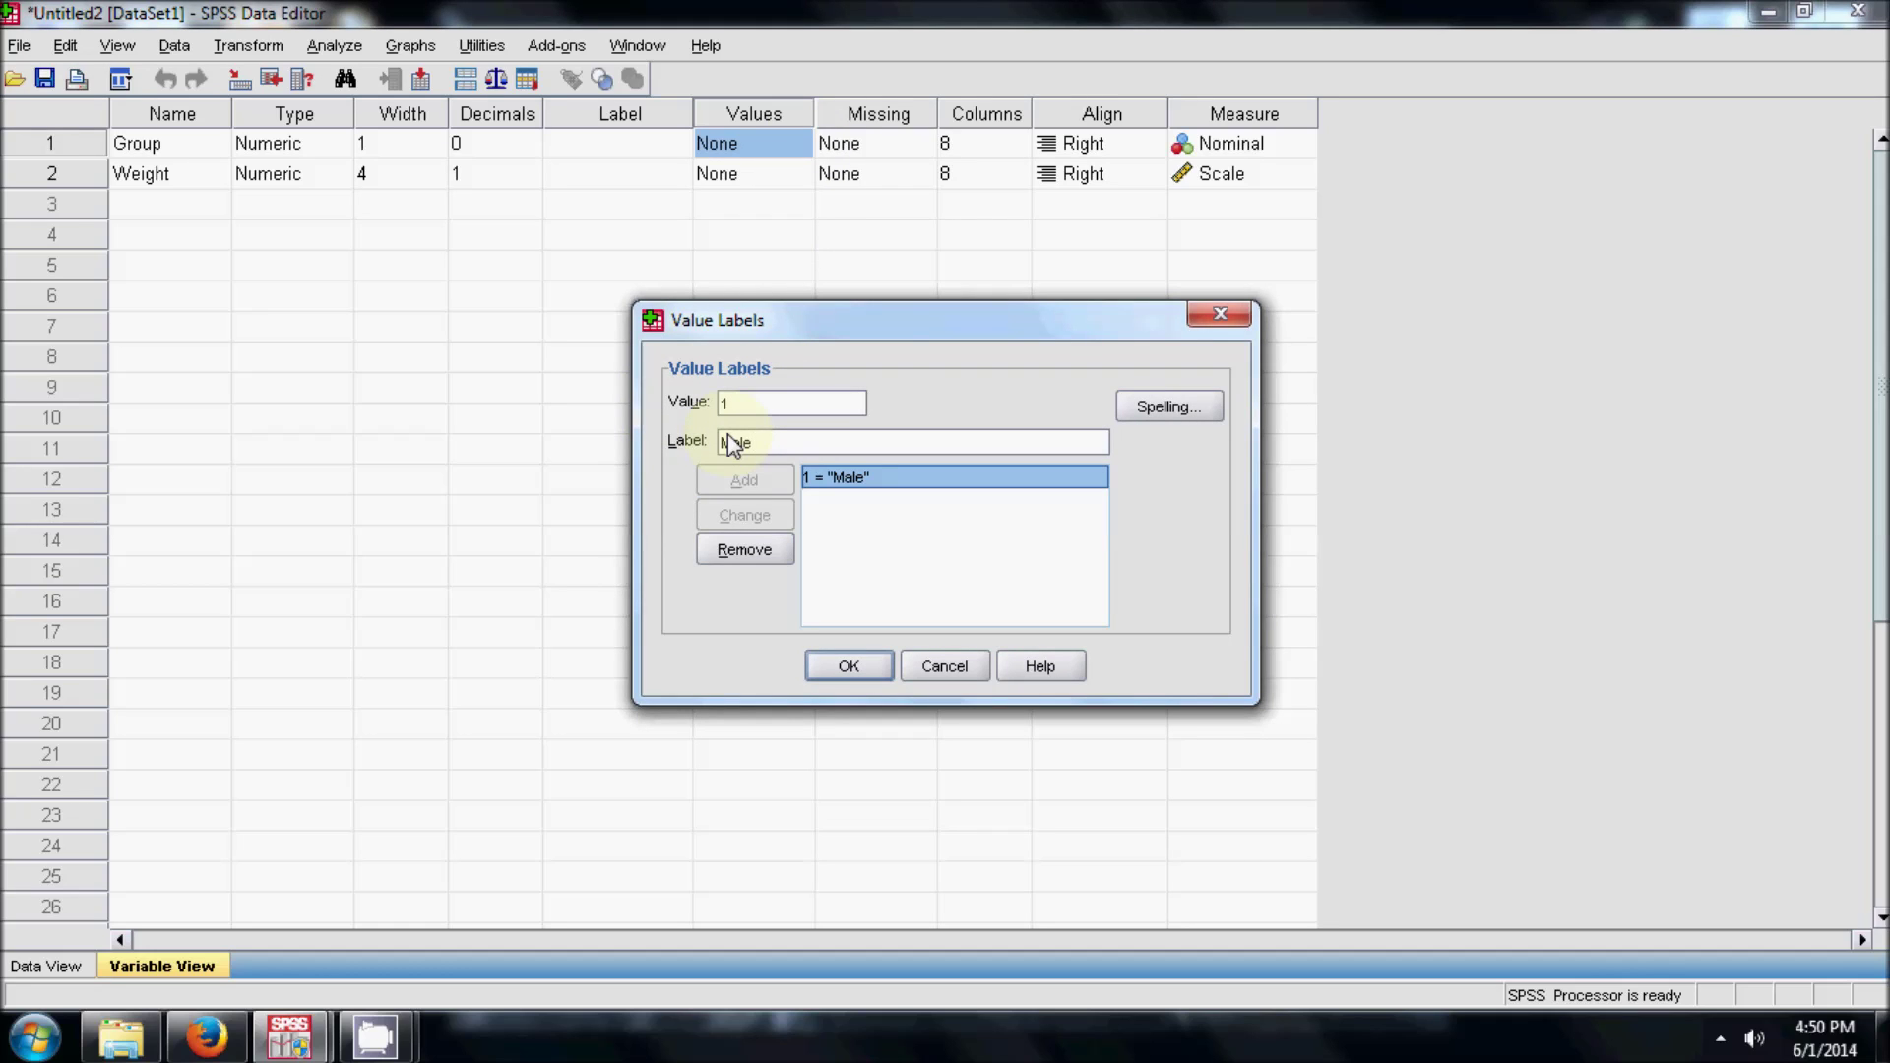
# Add the value label "Female" for value 2 of the Group variable and apply the labels.
pyautogui.press('BackSpace')
pyautogui.write('2')
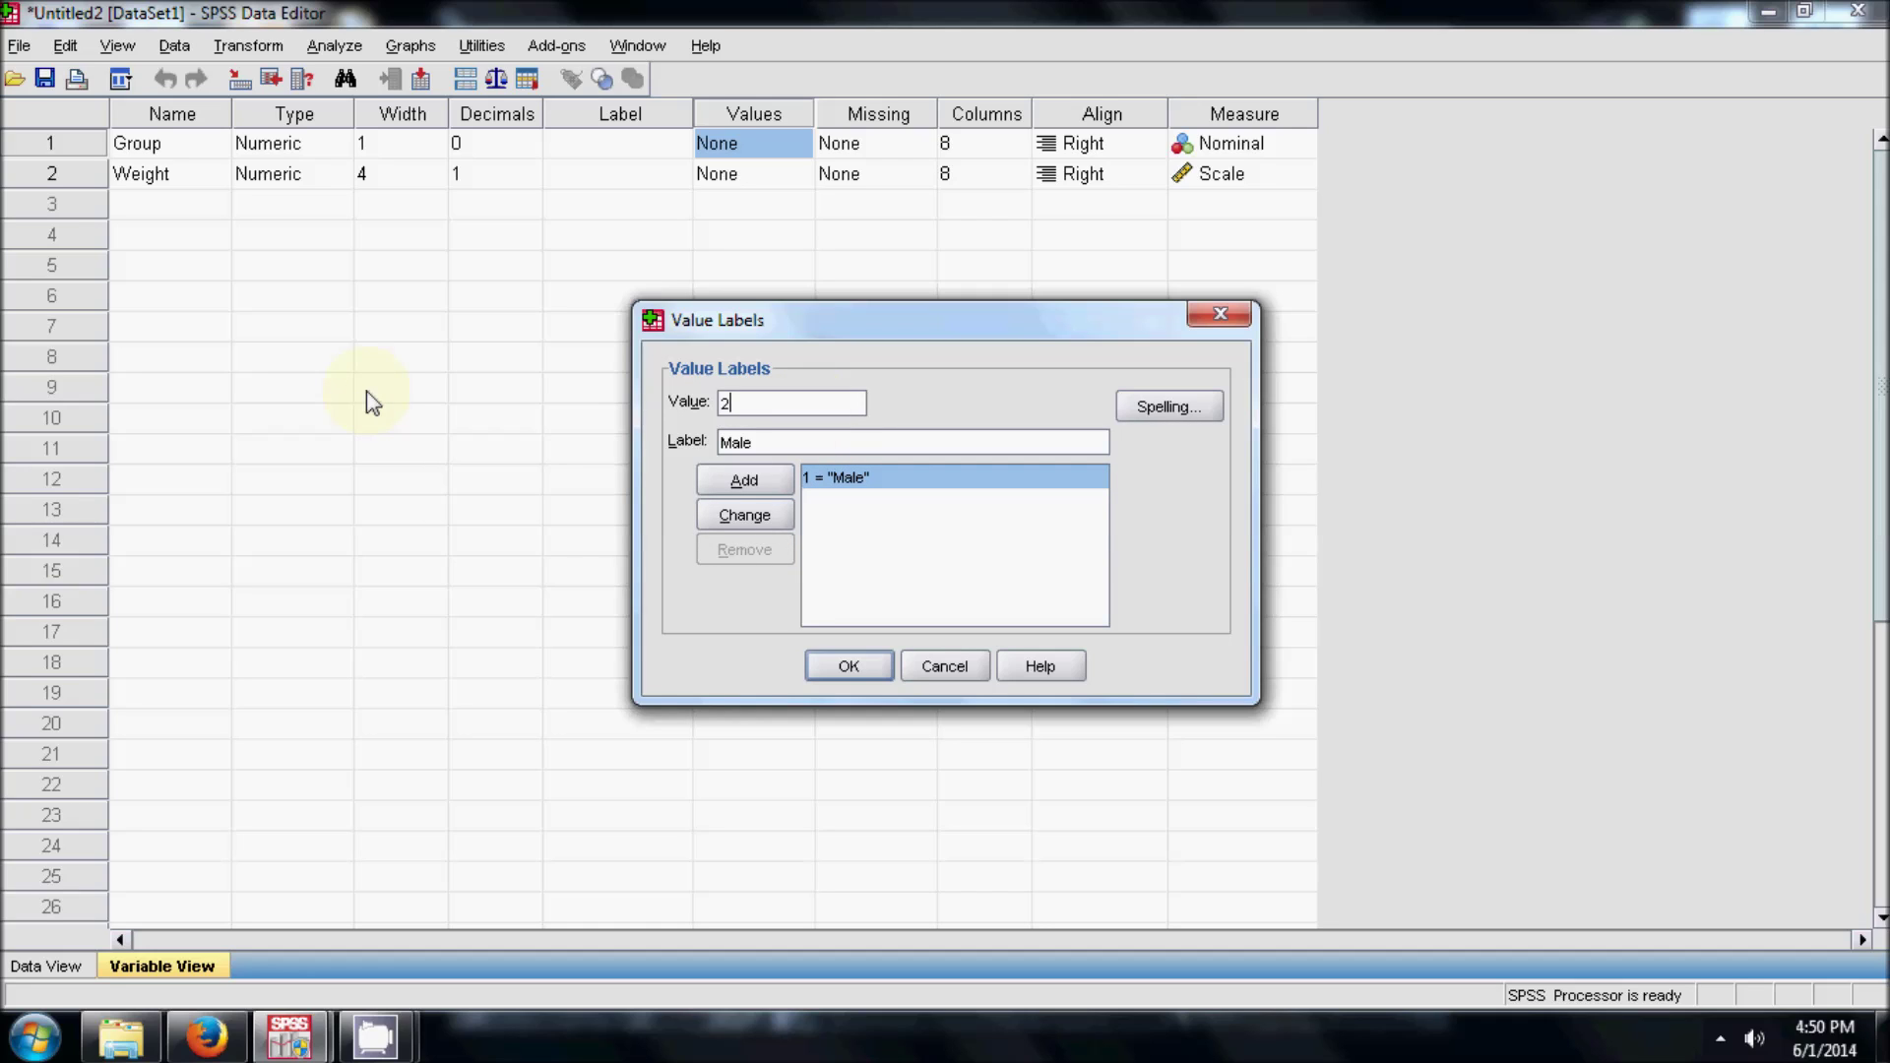
pyautogui.press('BackSpace')
pyautogui.press('BackSpace')
pyautogui.press('BackSpace')
pyautogui.press('BackSpace')
pyautogui.write('Female')
pyautogui.click(744, 479)
pyautogui.click(823, 679)
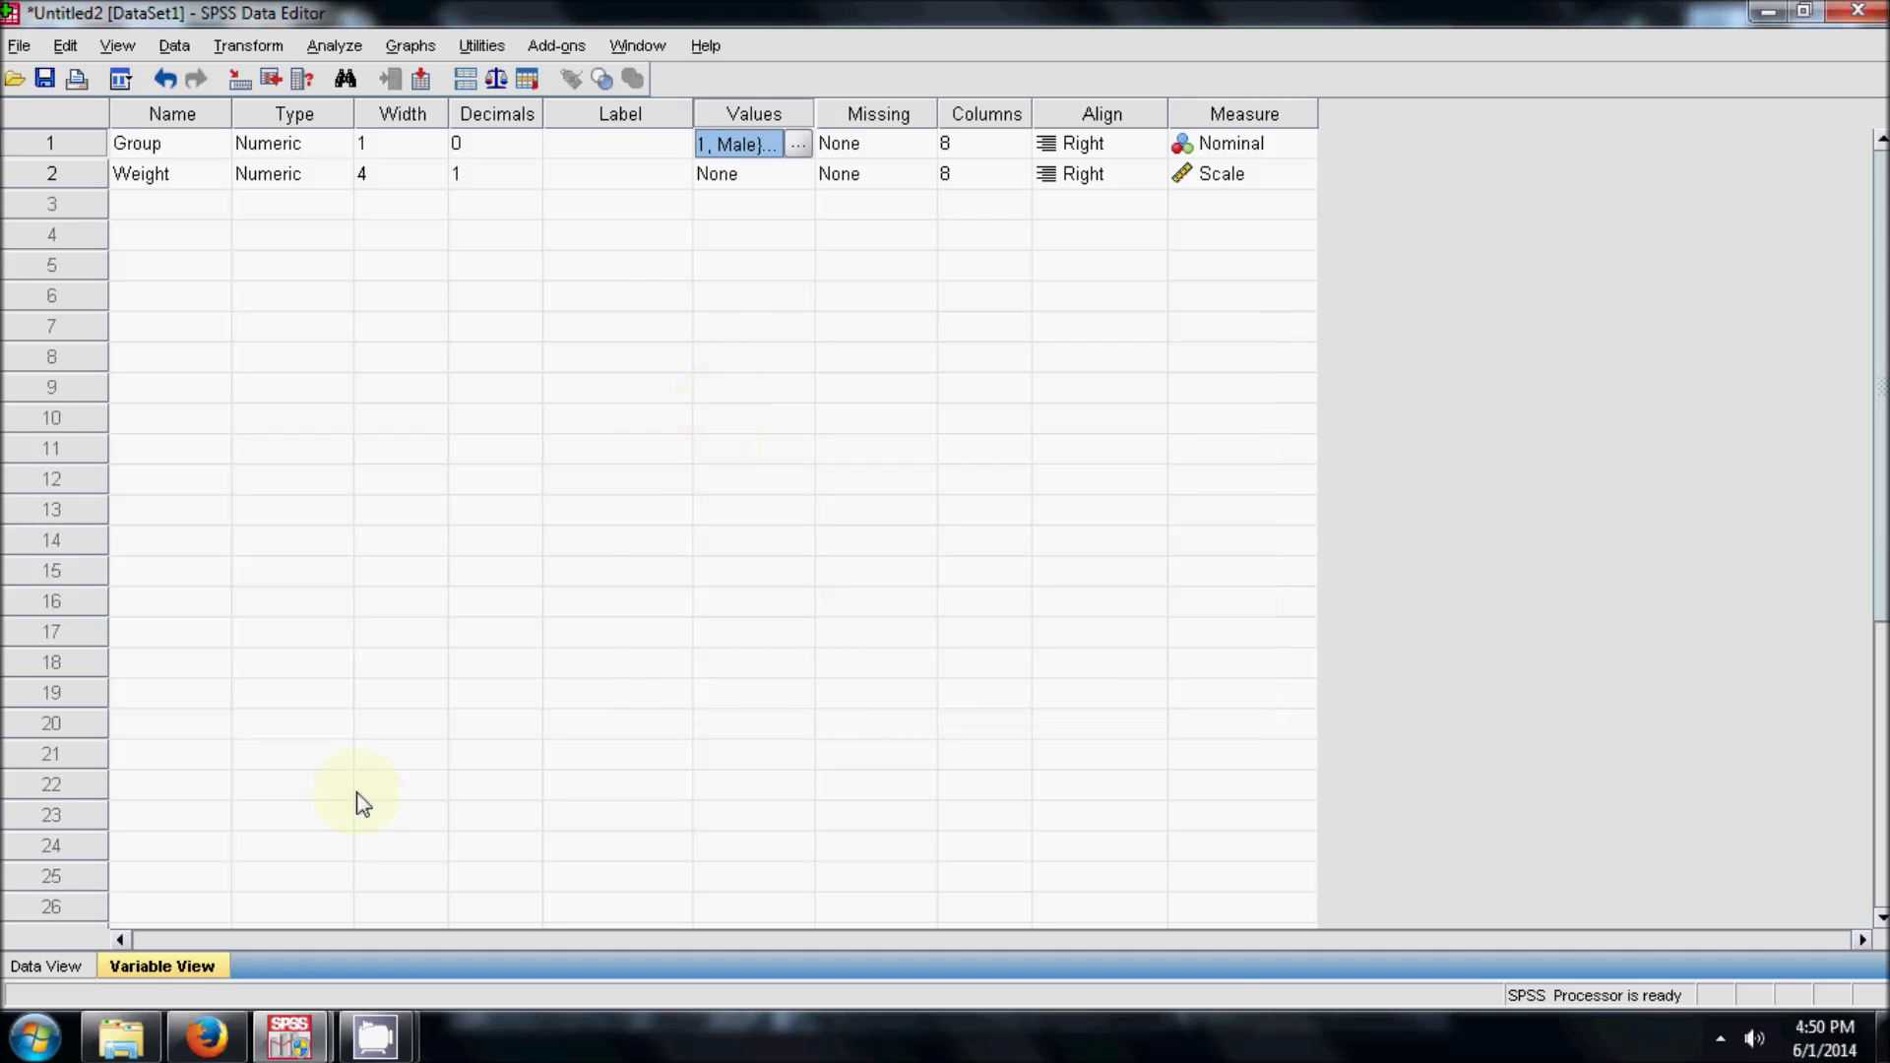
# Set up an Independent-Samples T Test with Weight as the test variable and Group as the grouping variable.
pyautogui.click(54, 966)
pyautogui.click(334, 48)
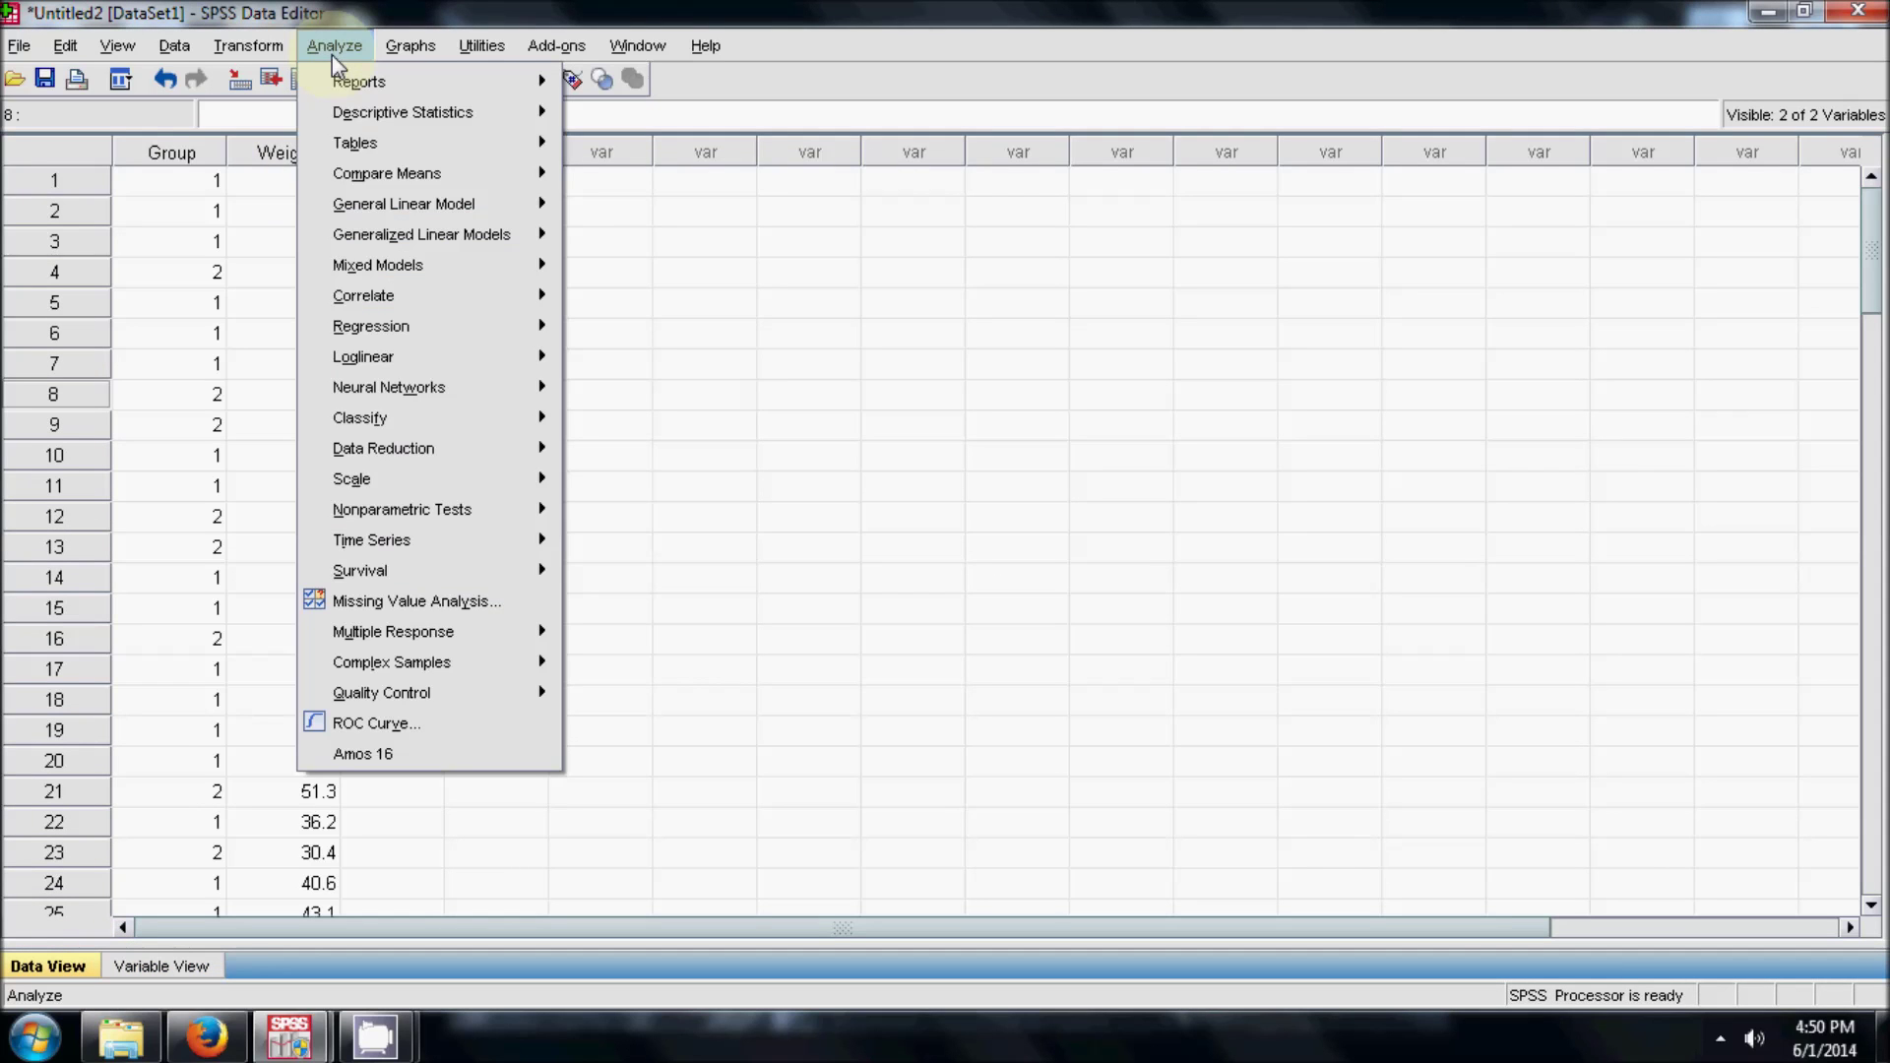
pyautogui.moveTo(384, 187)
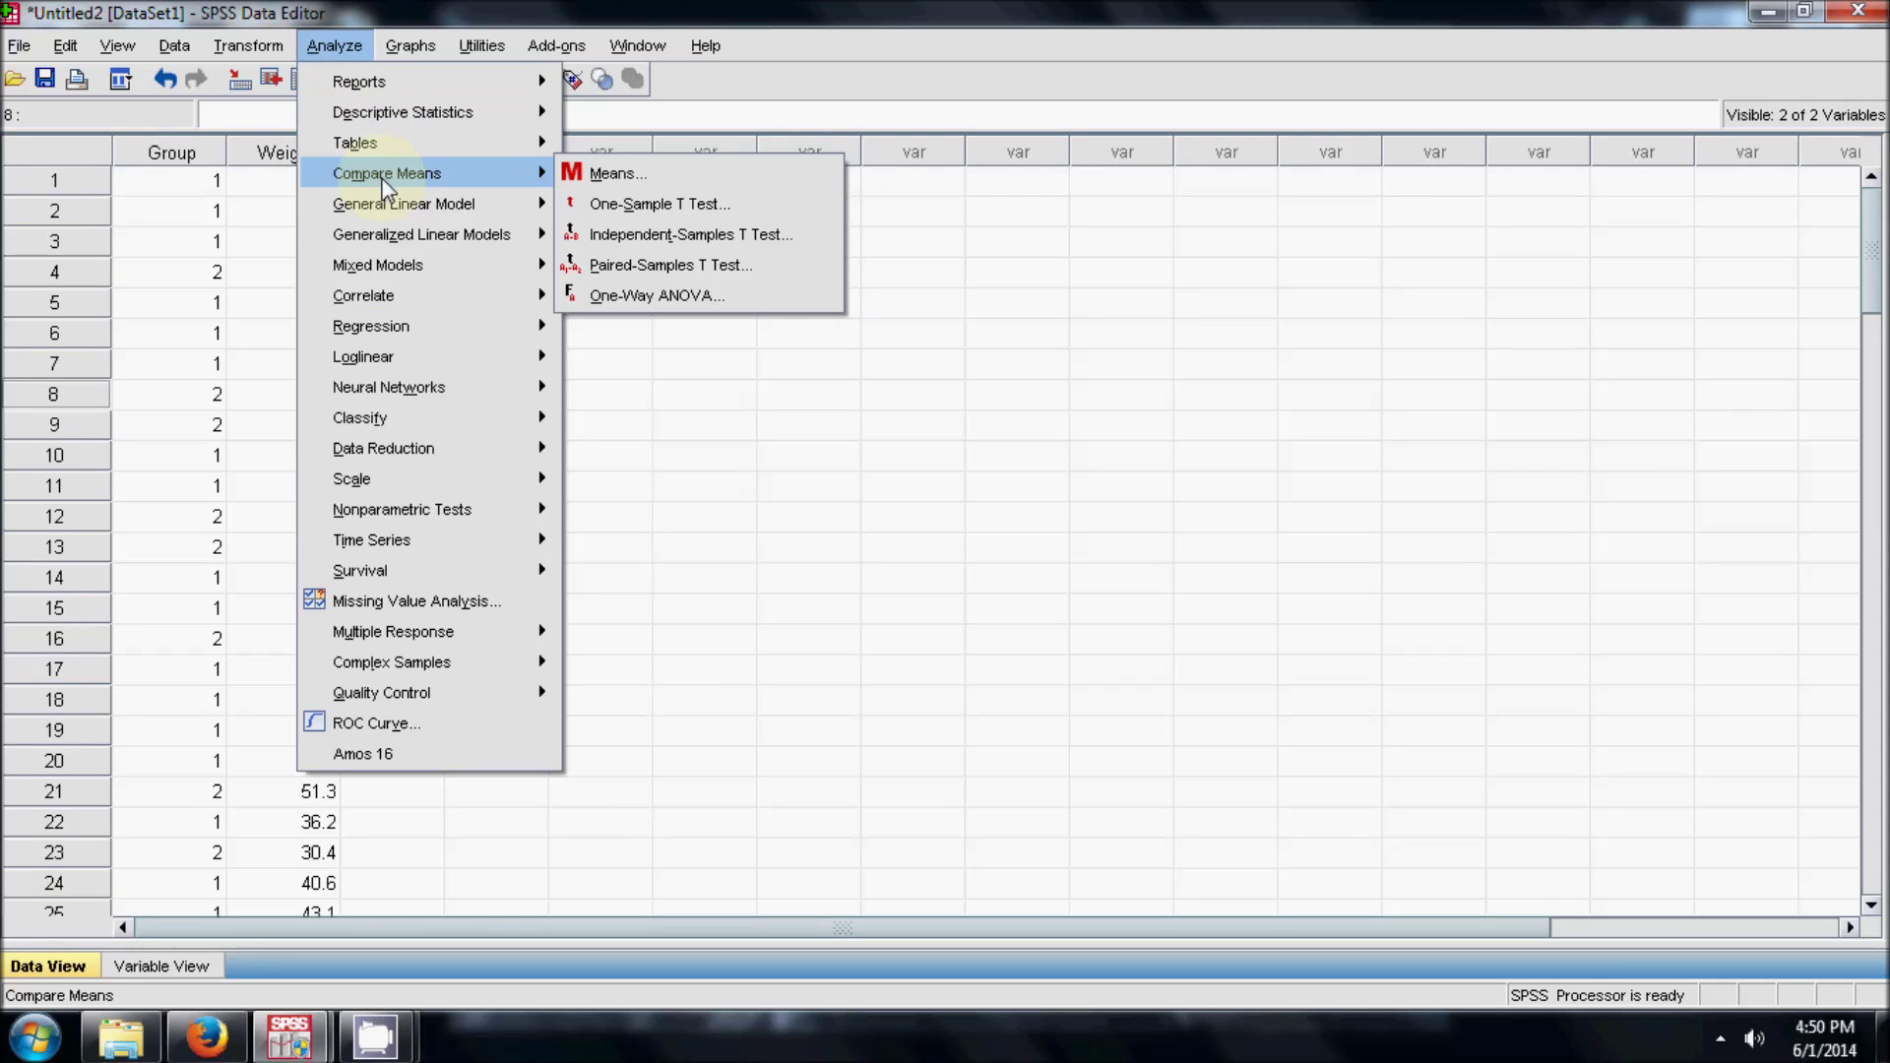
pyautogui.click(657, 243)
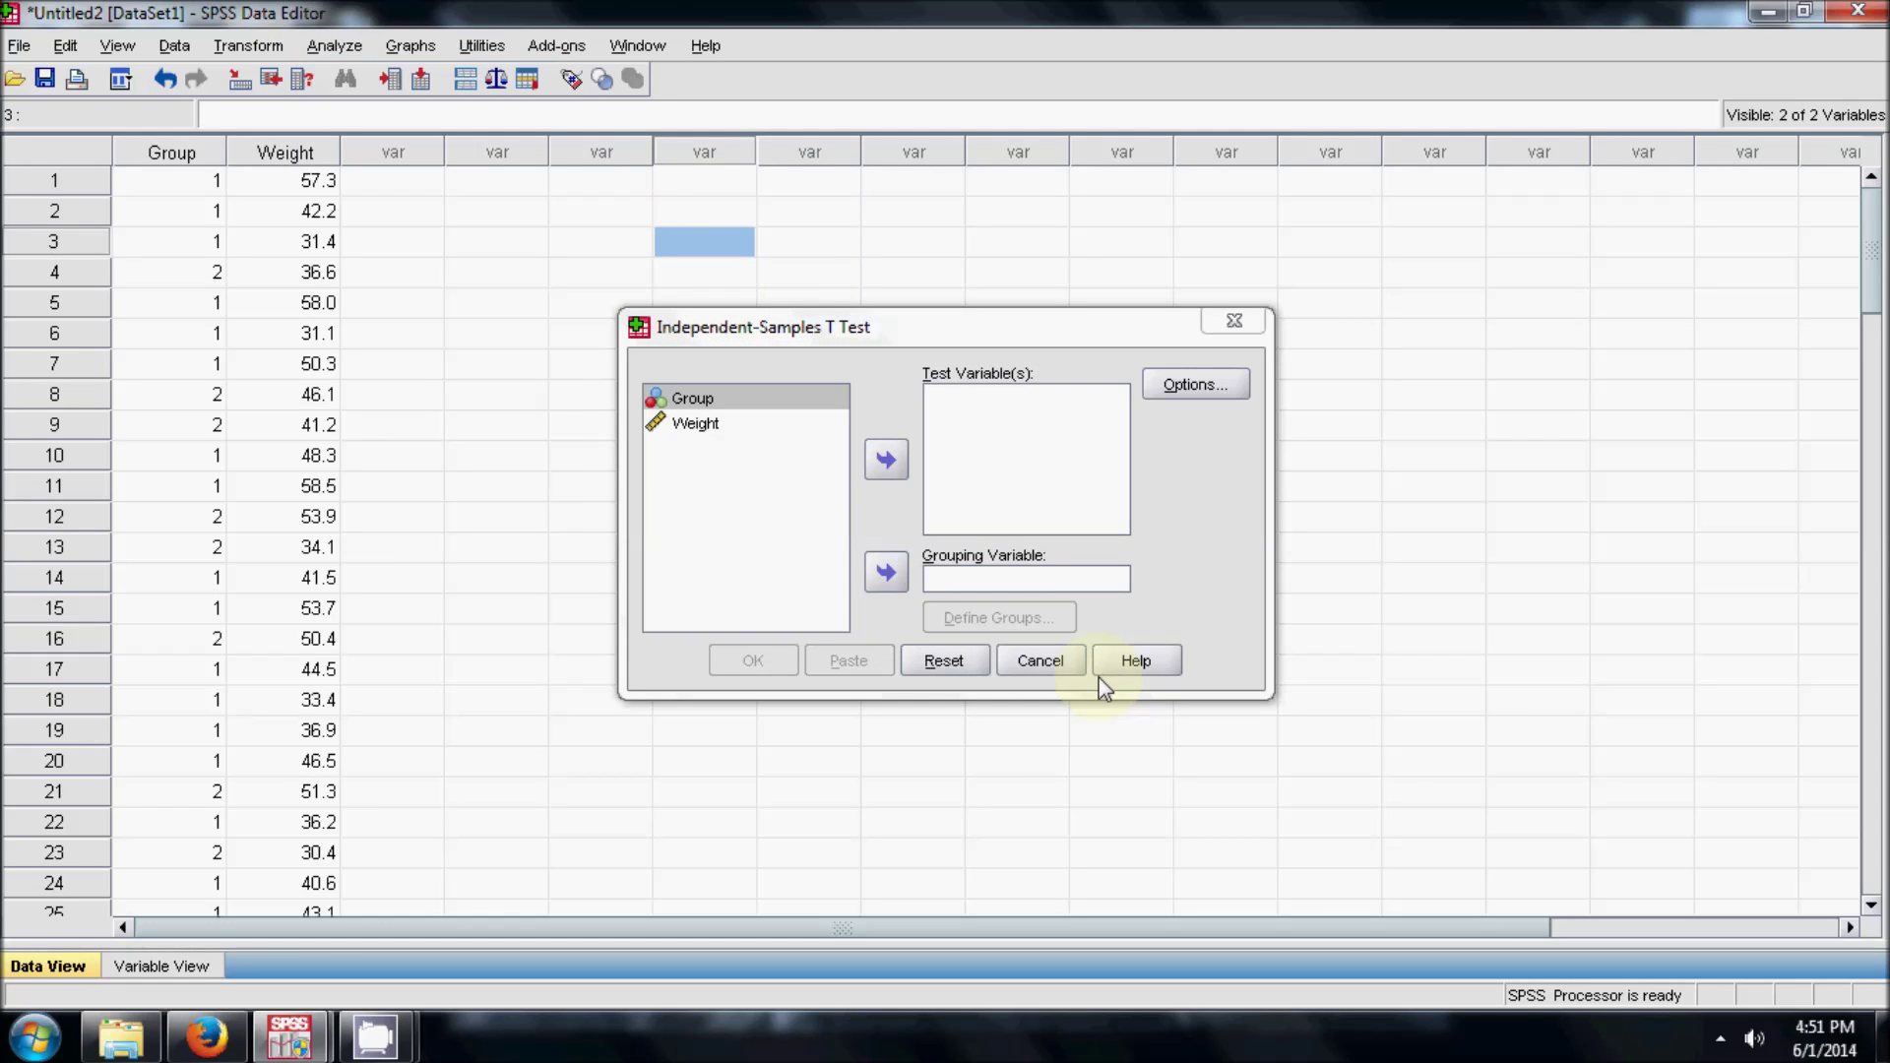
pyautogui.click(887, 572)
pyautogui.click(705, 400)
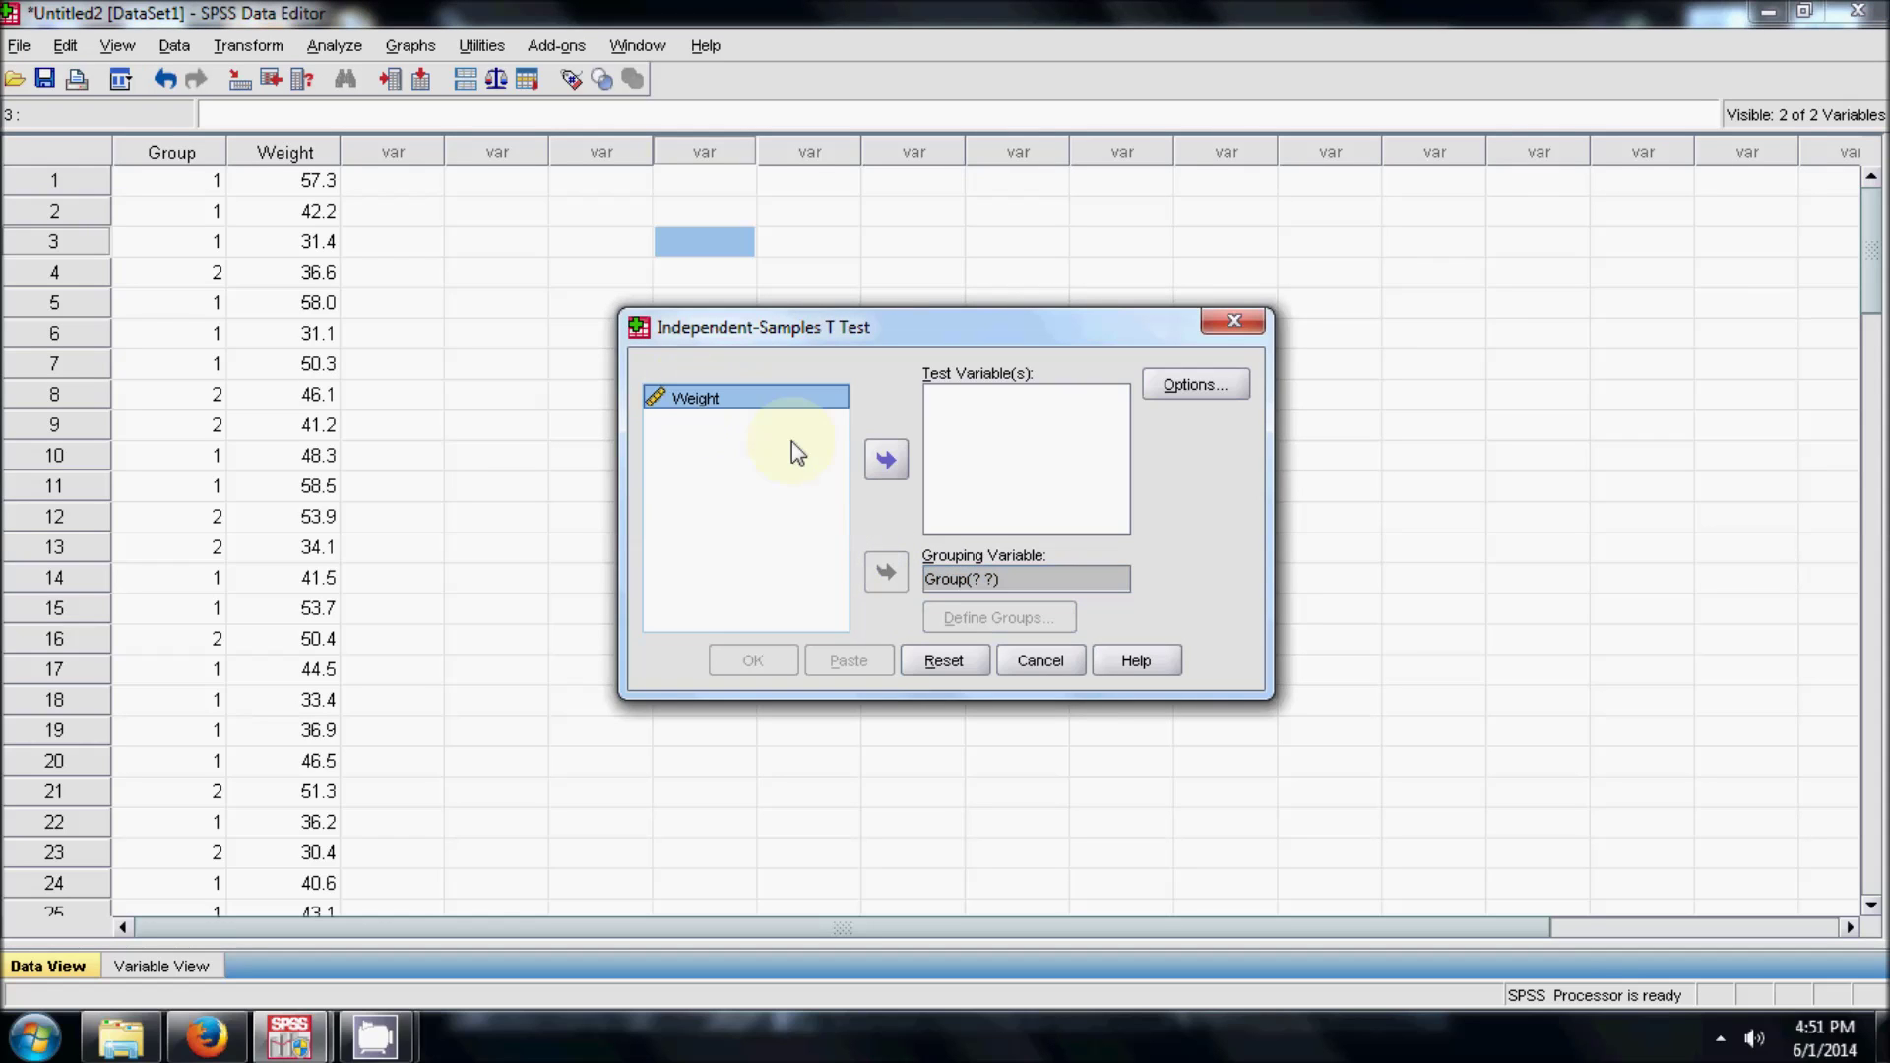
pyautogui.click(886, 459)
# Define the groups of the grouping variable with specified values 1 for Group 1 and 2 for Group 2.
pyautogui.click(967, 577)
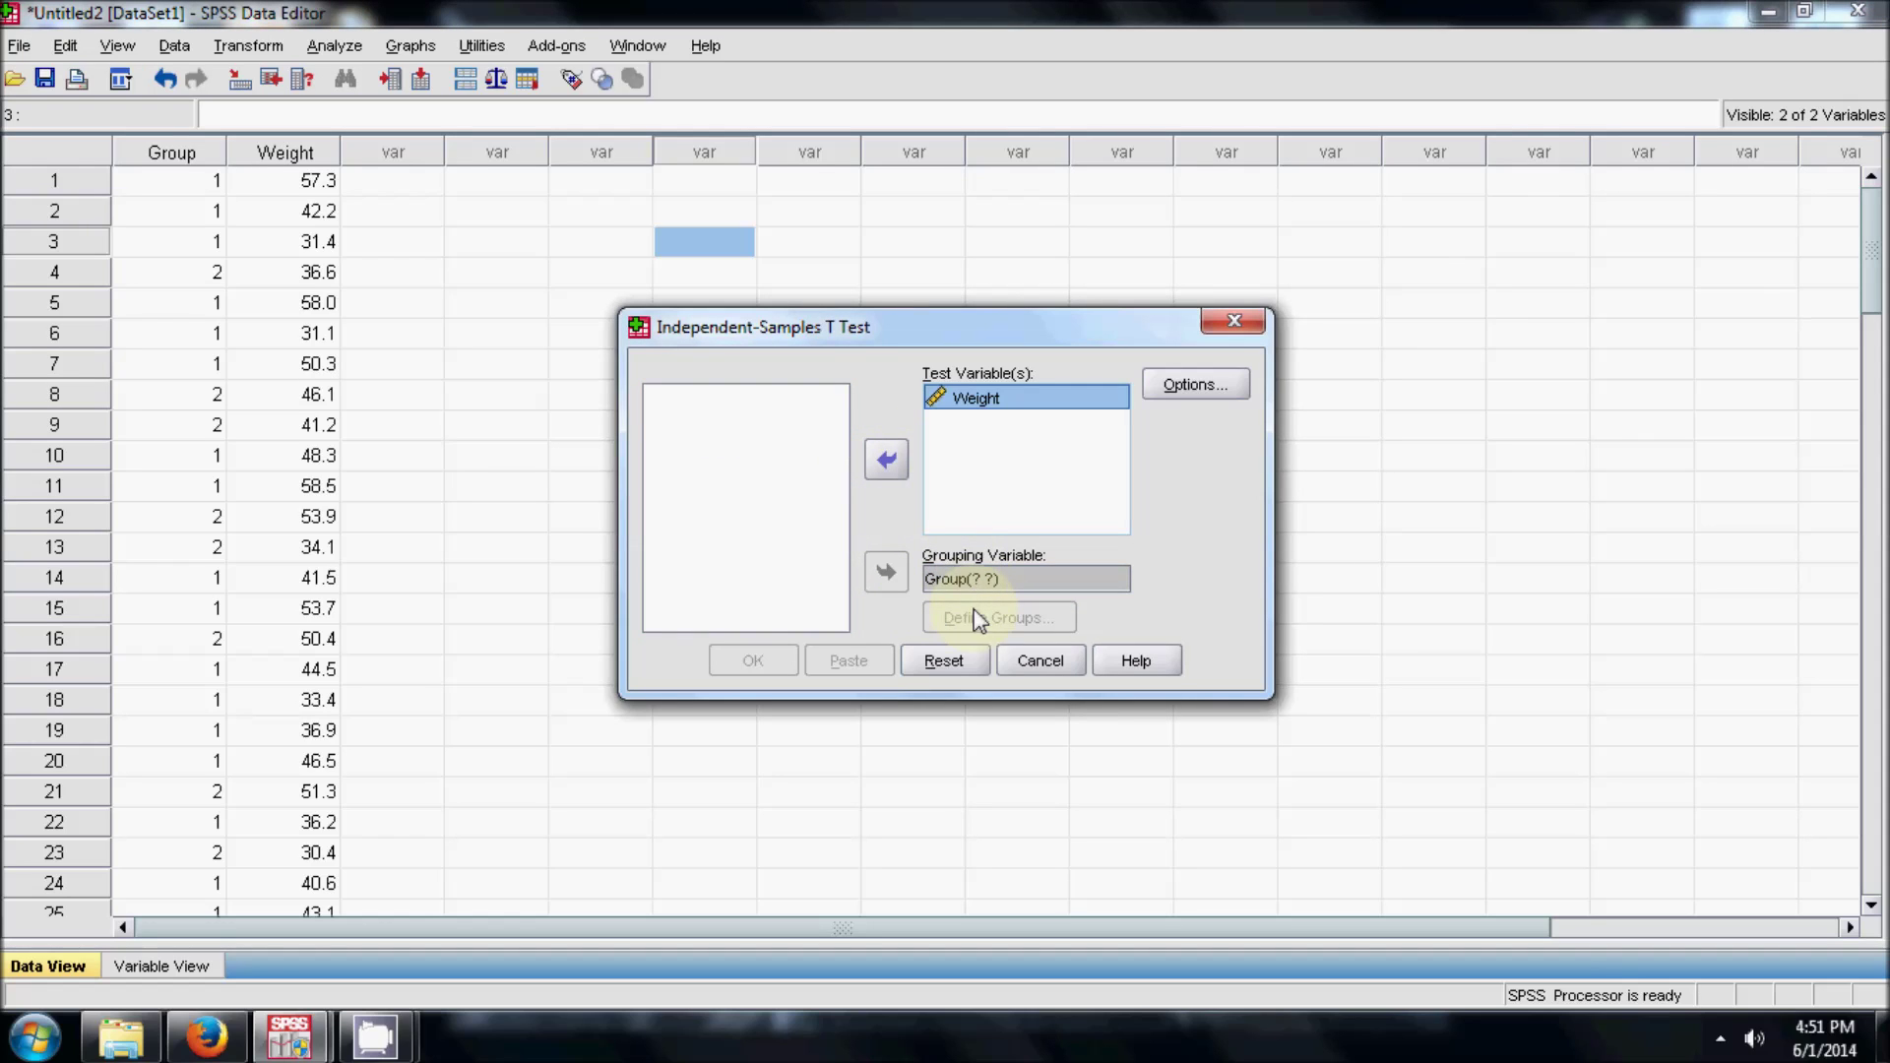
pyautogui.click(974, 615)
pyautogui.click(947, 481)
pyautogui.write('2')
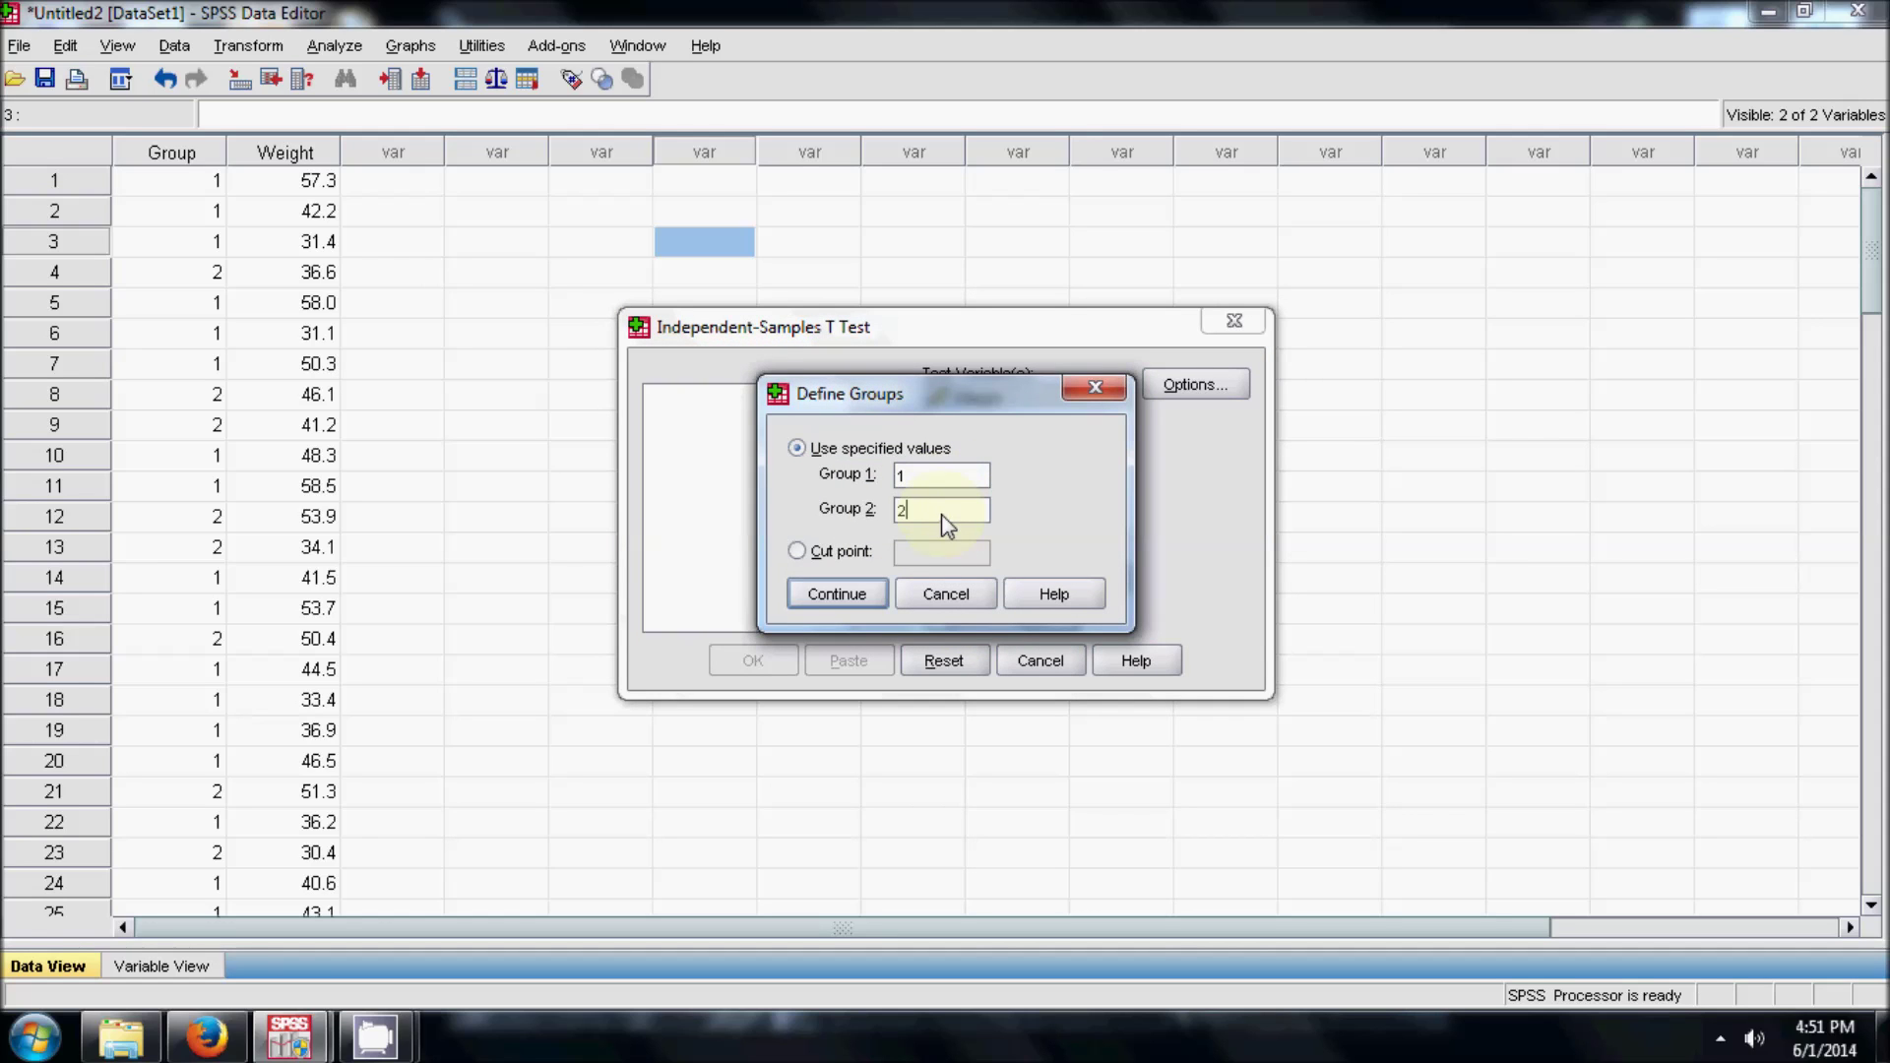
pyautogui.click(855, 591)
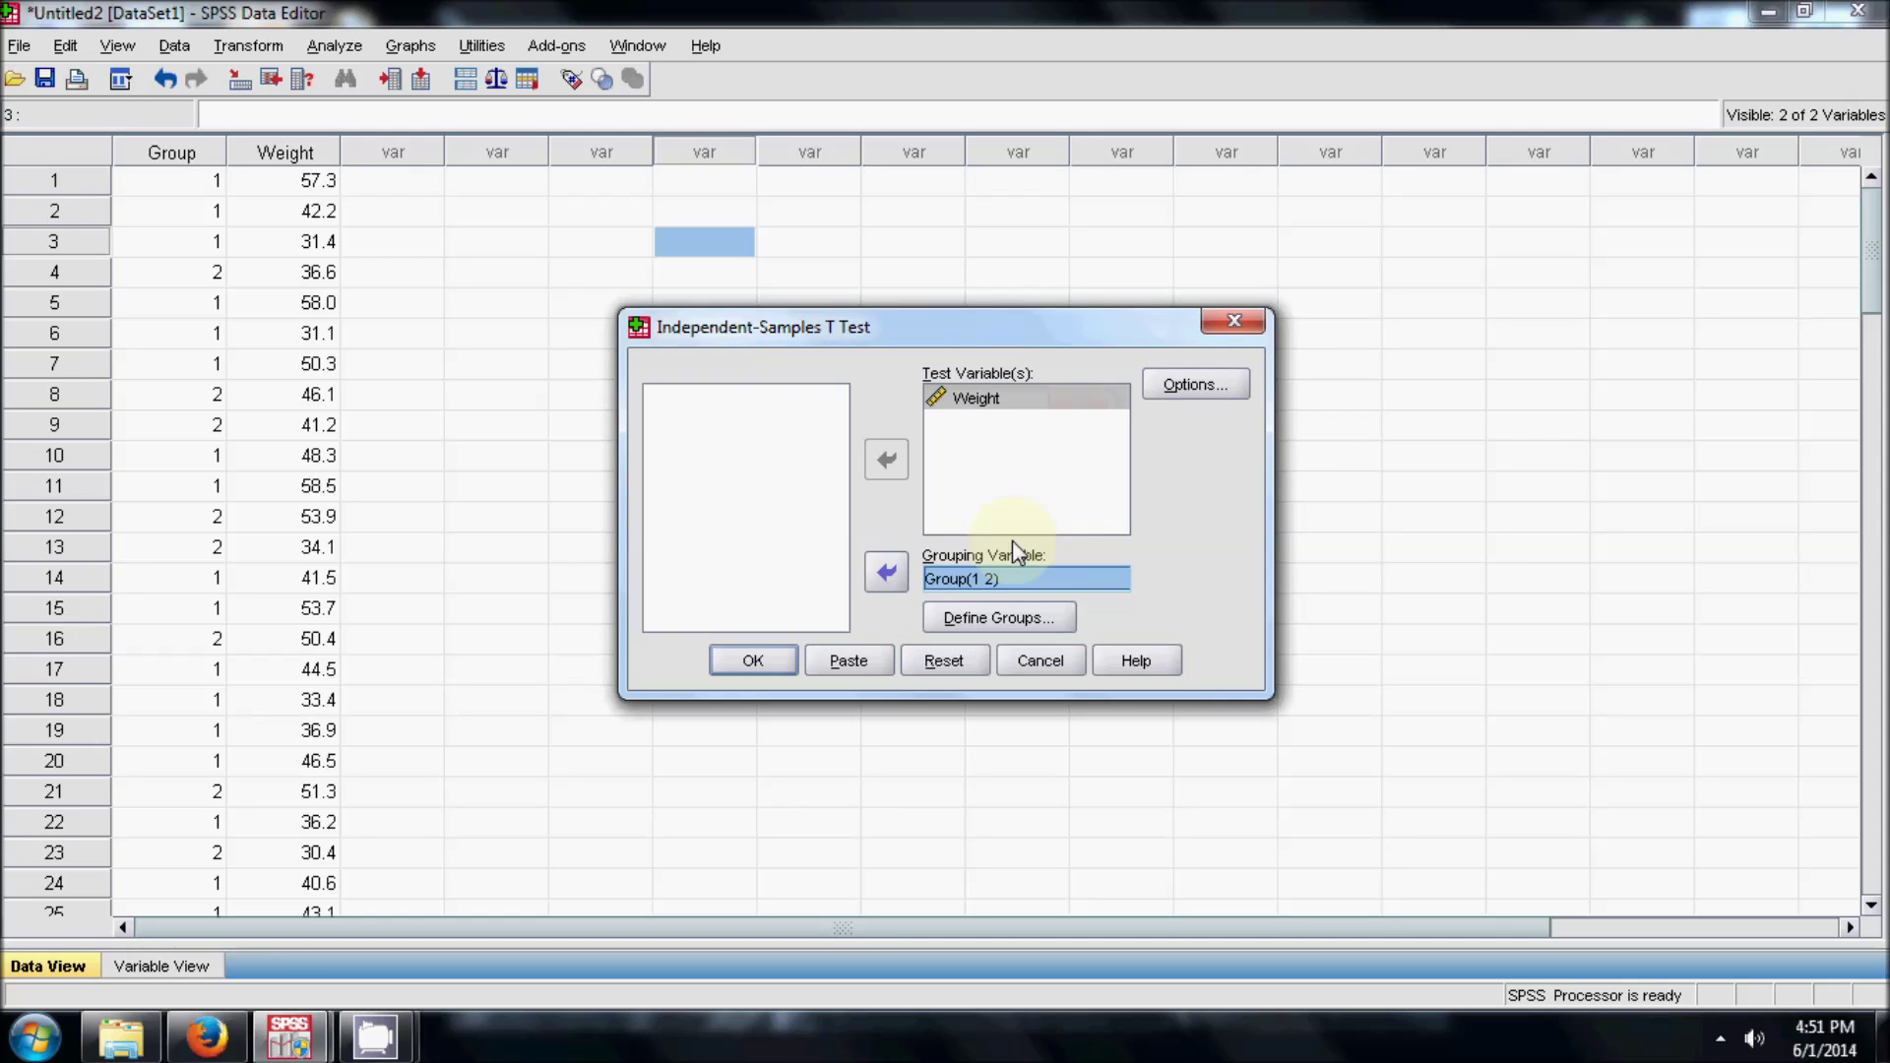
# Run the t test with a 95% confidence interval and select the Group Statistics table in the output.
pyautogui.click(1185, 388)
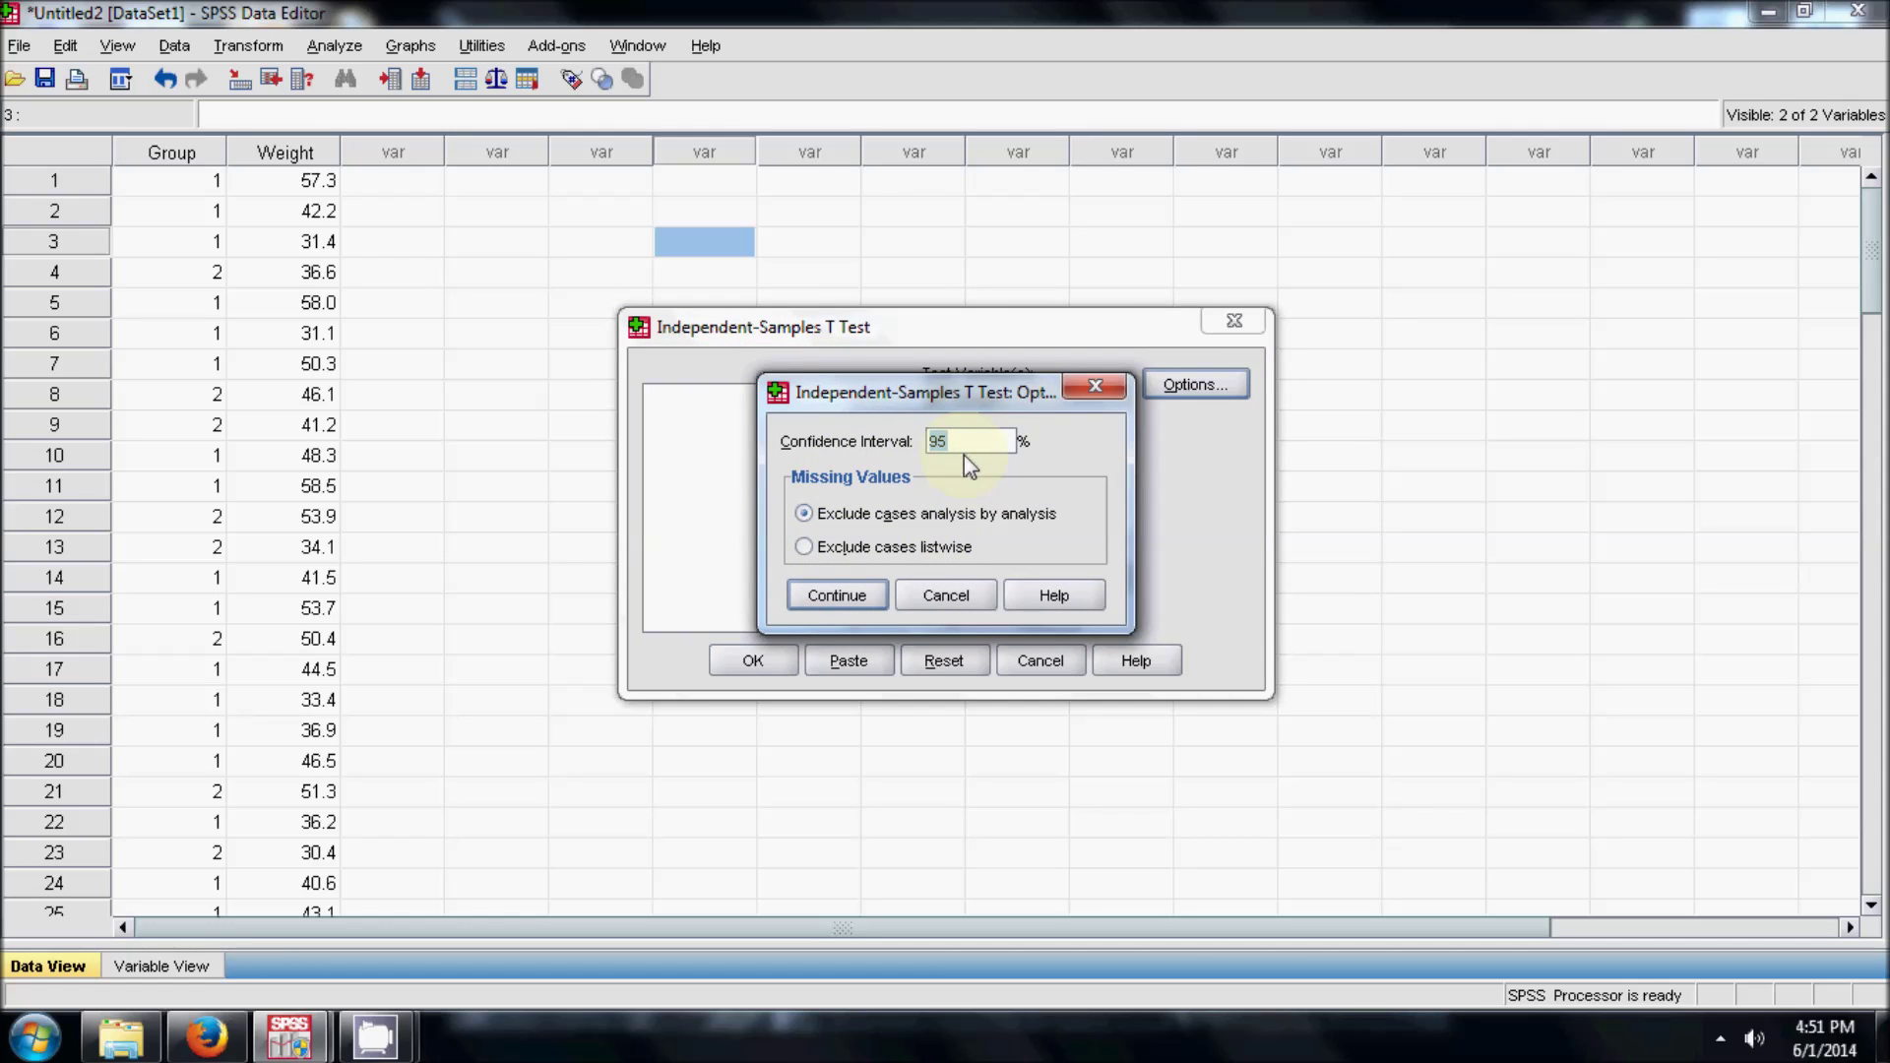
pyautogui.click(843, 596)
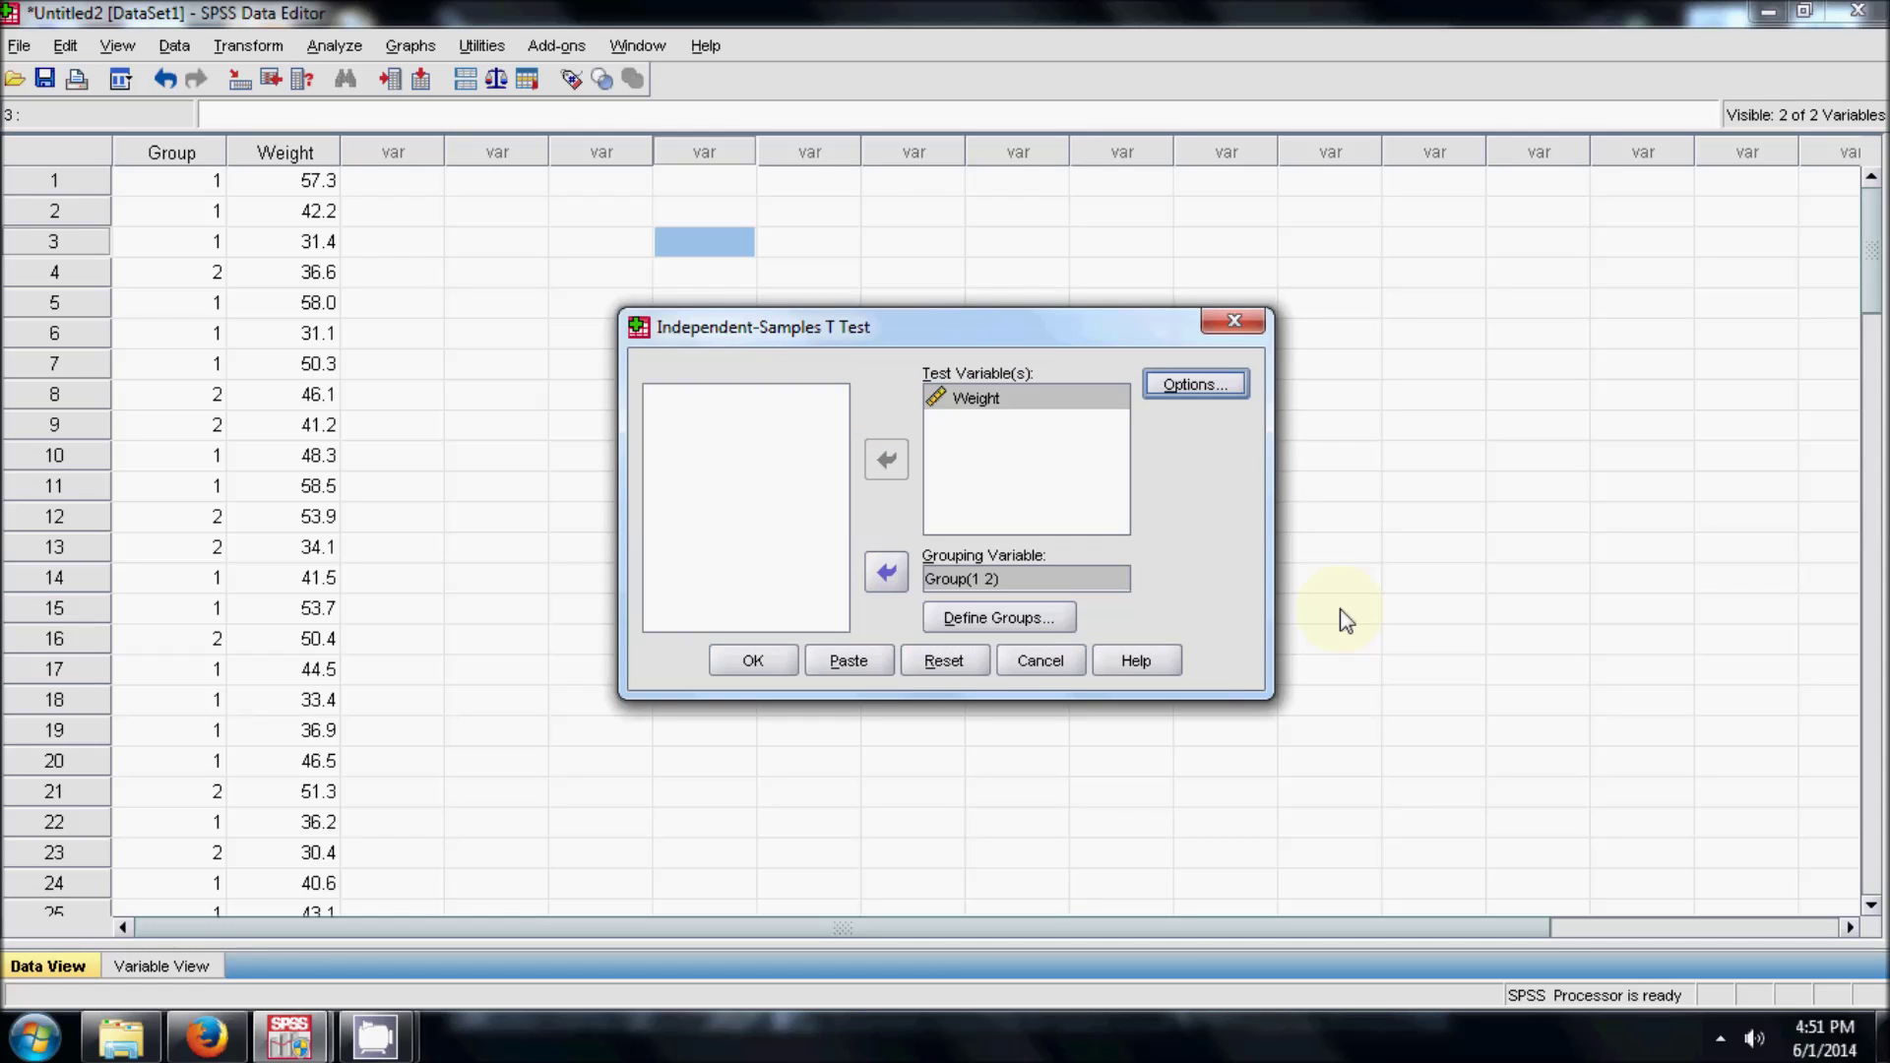
pyautogui.click(752, 664)
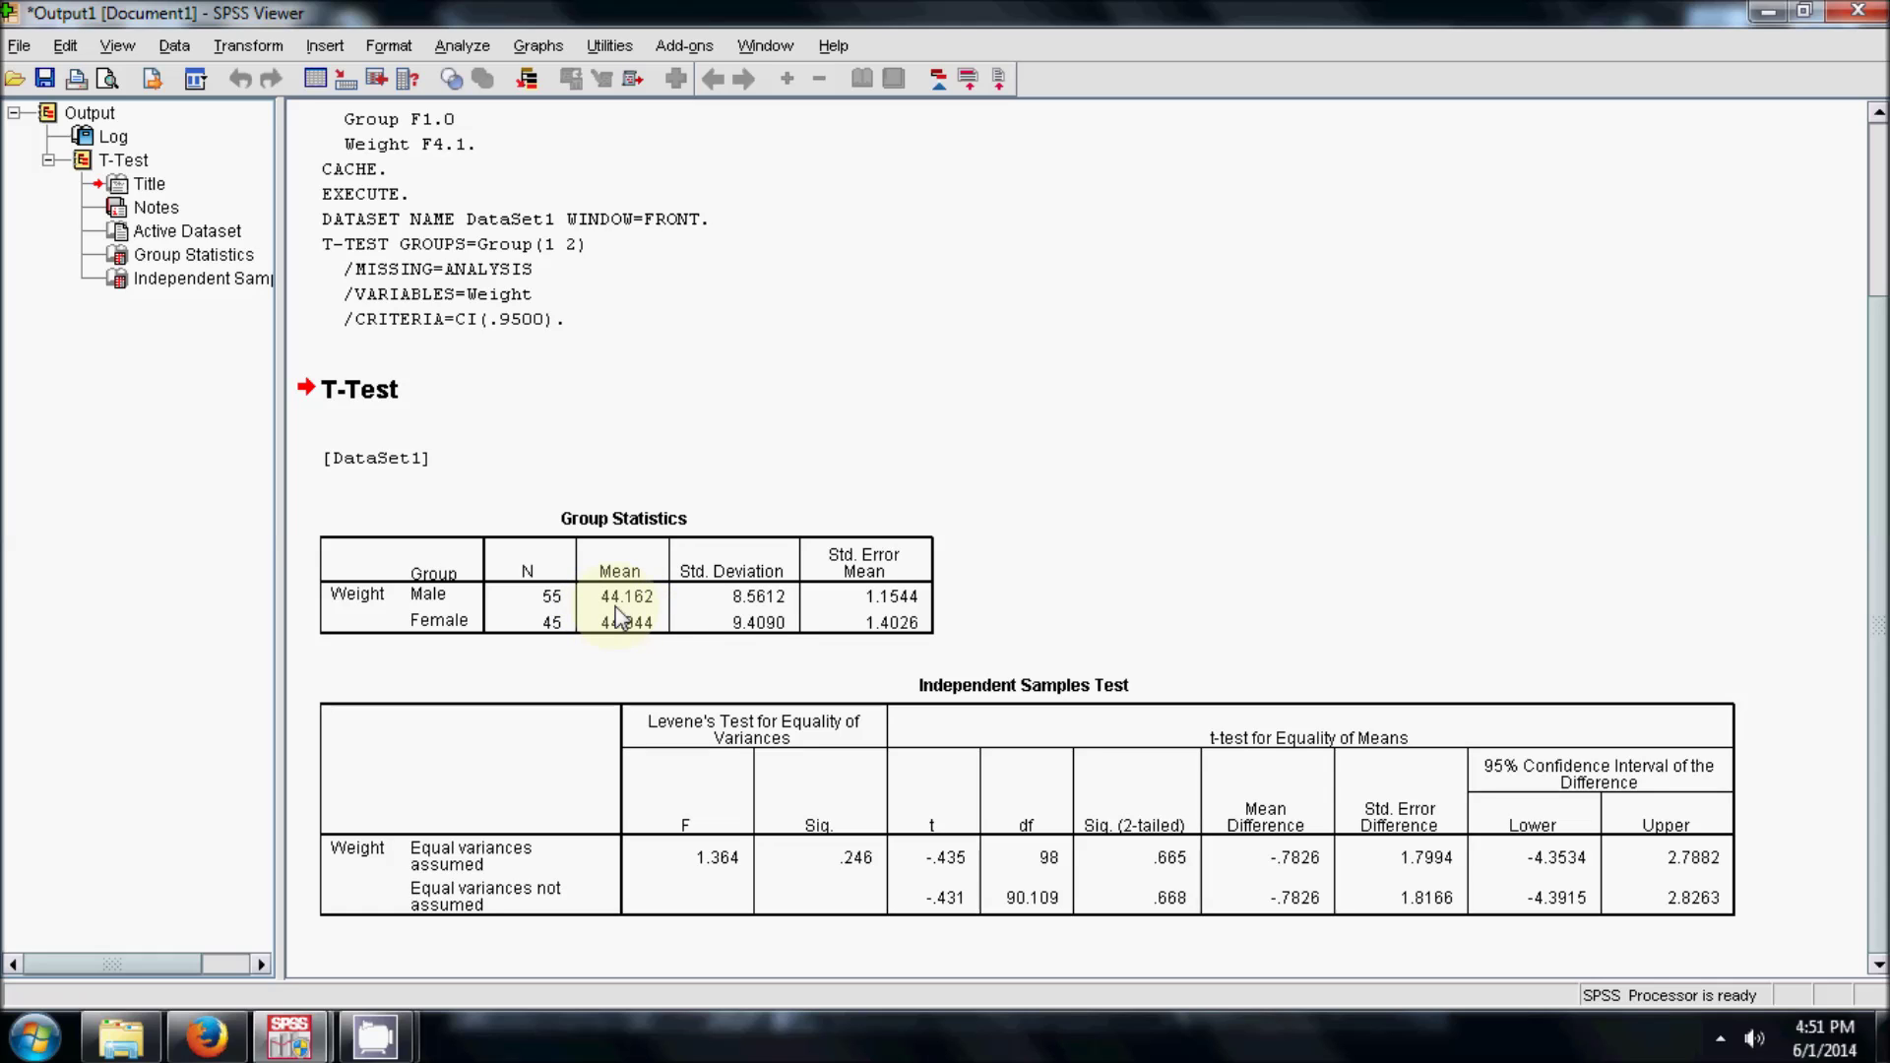
pyautogui.click(778, 626)
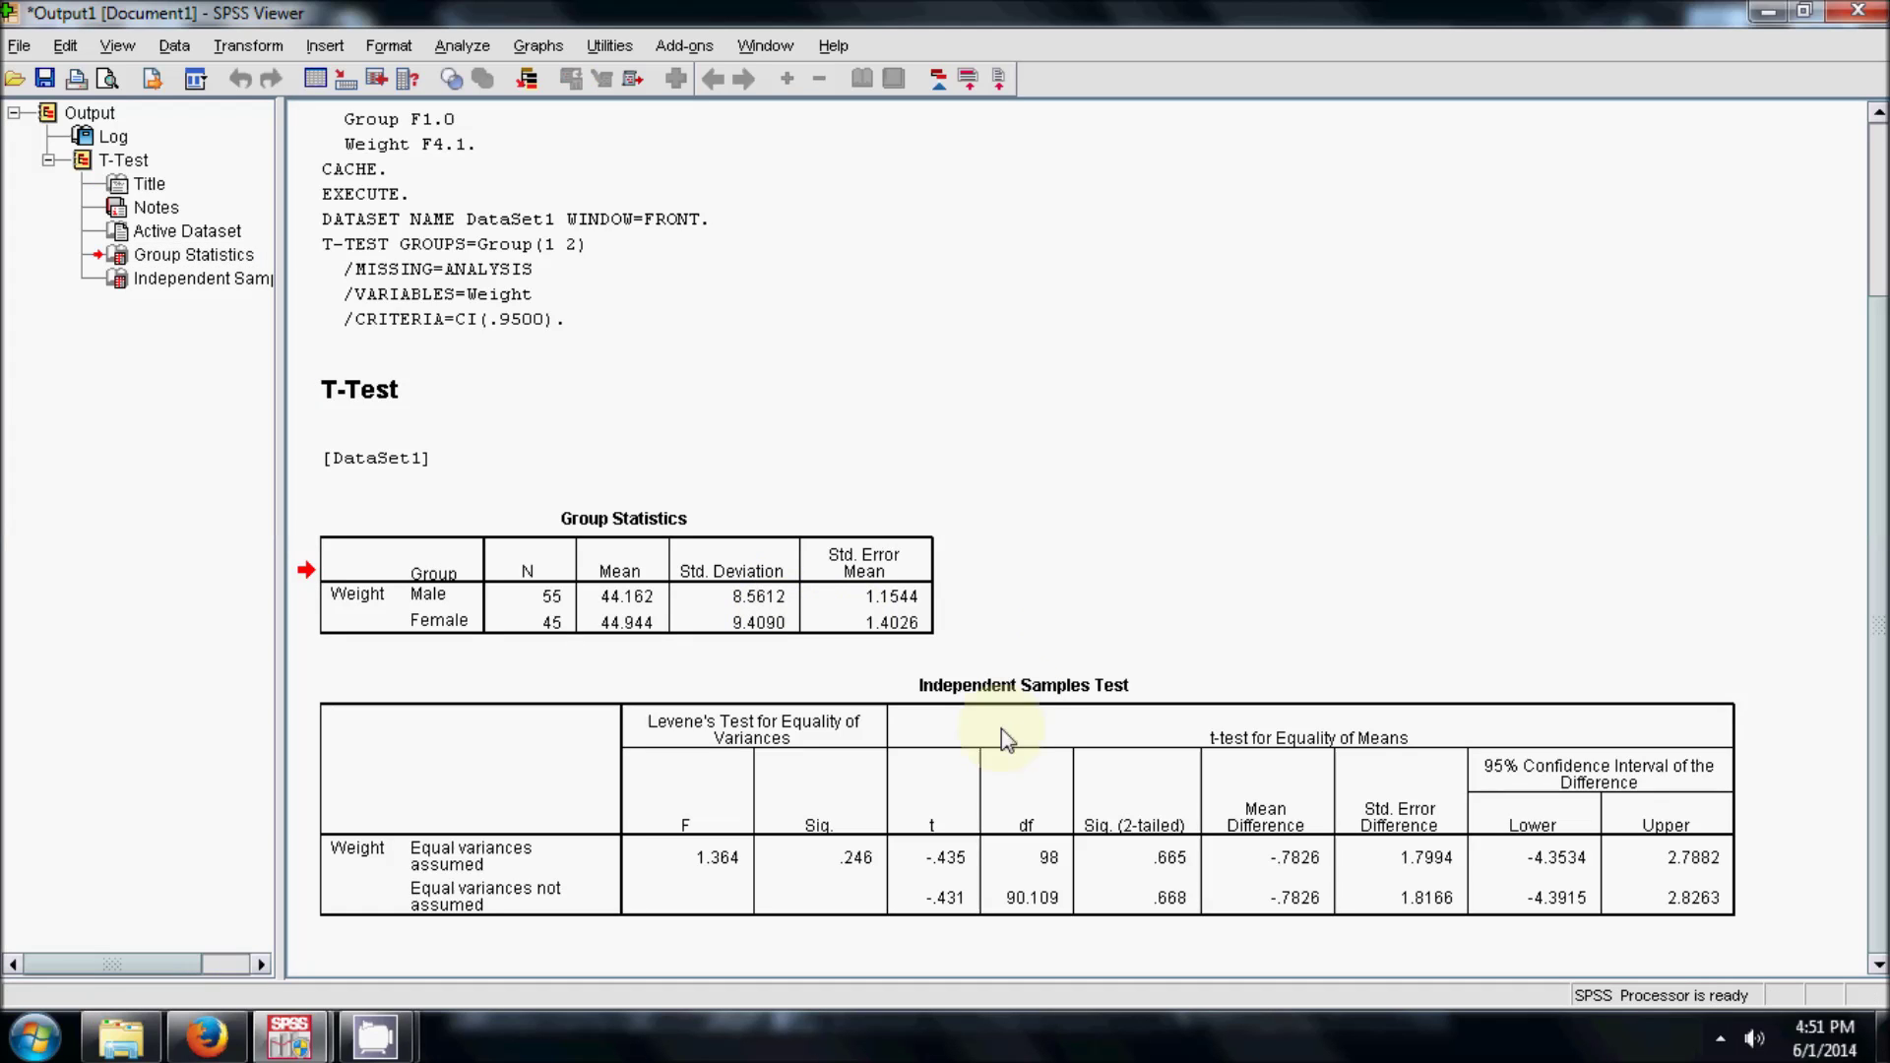